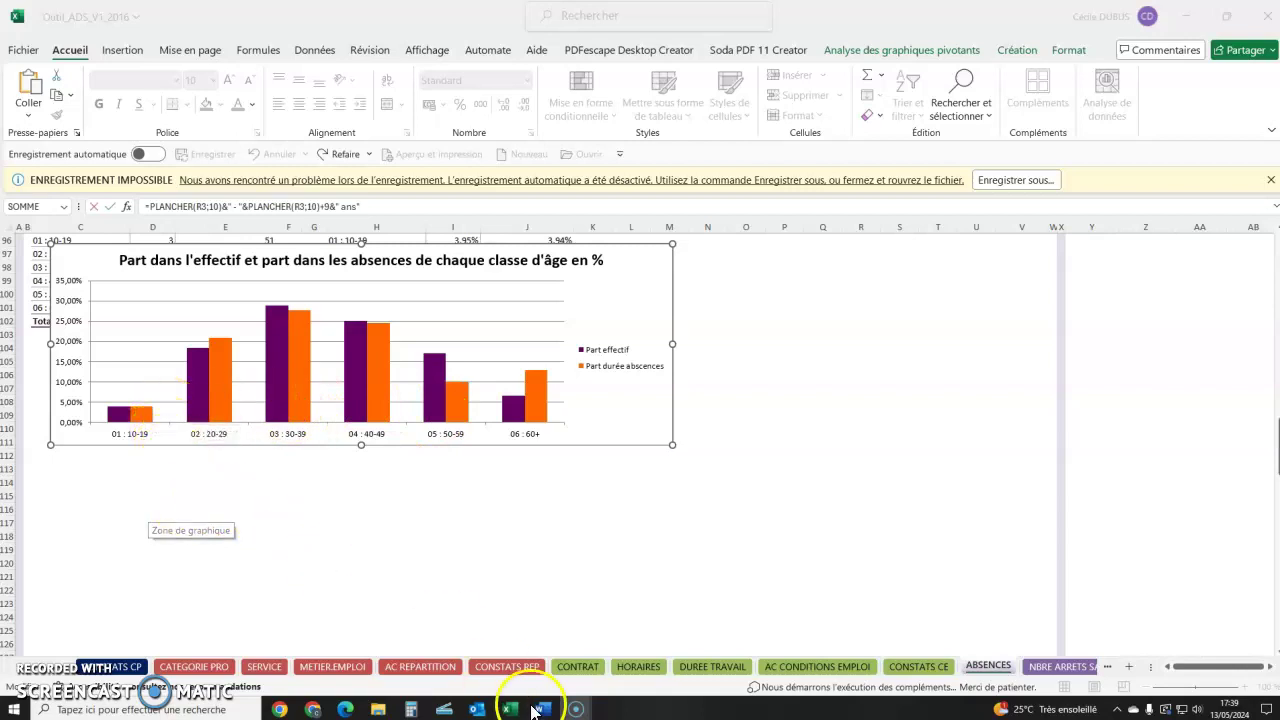
# Switch to the Classeur1 workbook and cancel the pending formula edit in cell AB3
pyautogui.moveTo(509, 708)
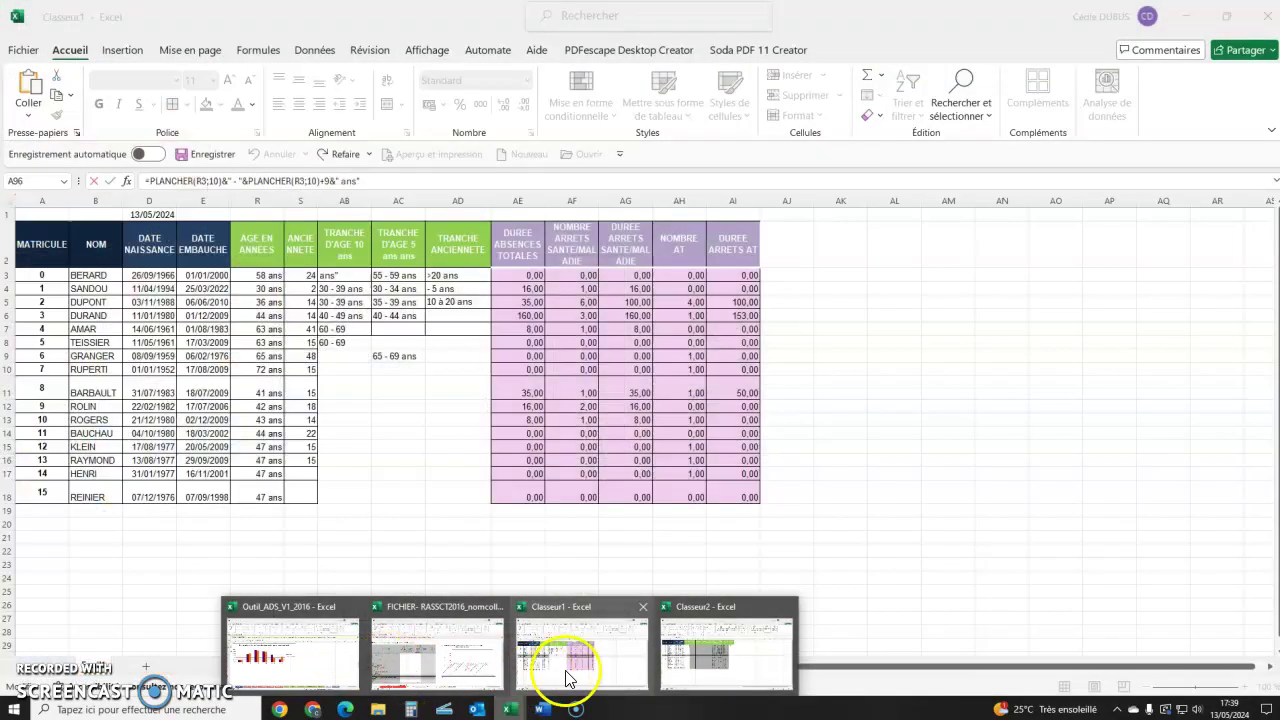
pyautogui.click(565, 670)
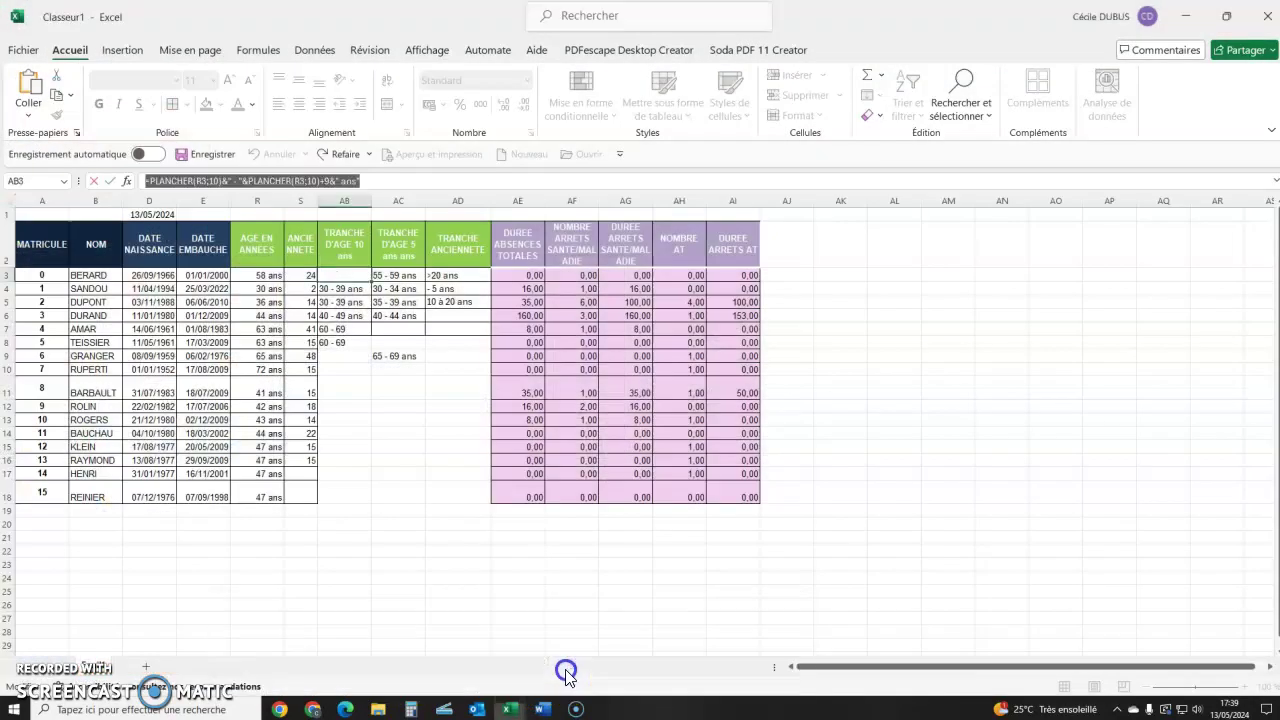
pyautogui.write('=')
pyautogui.click(398, 446)
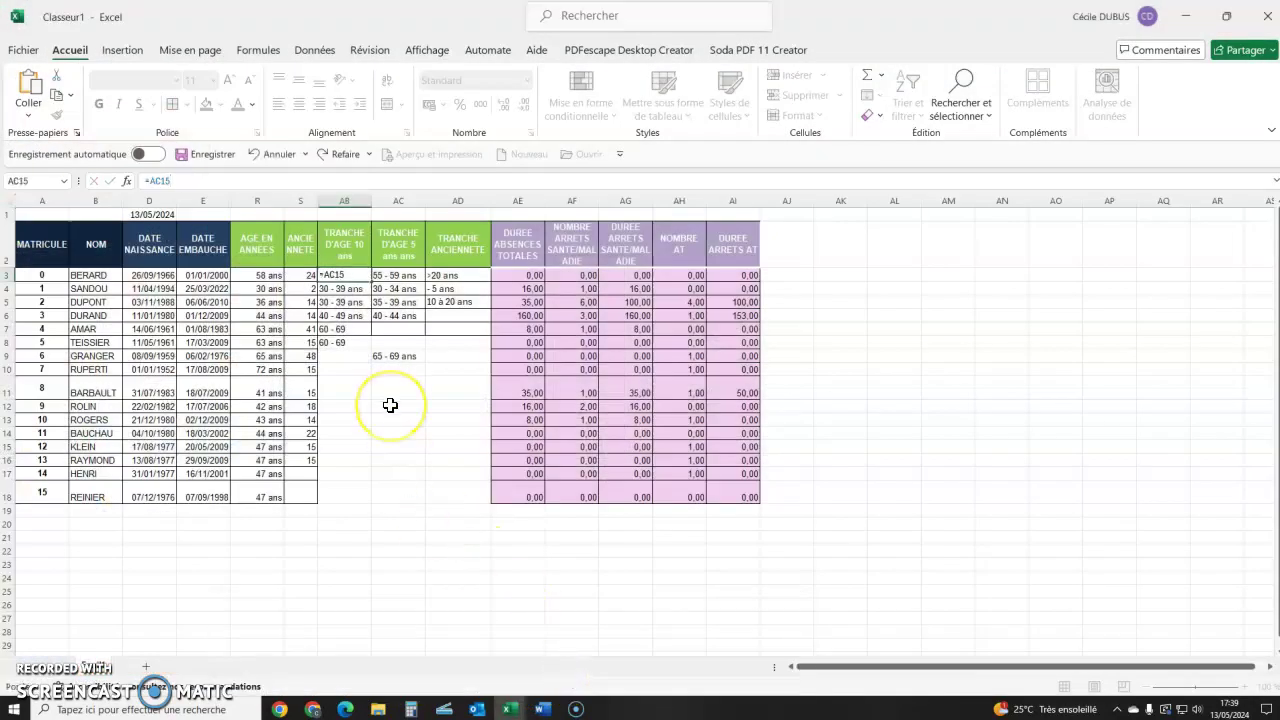
pyautogui.press('Escape')
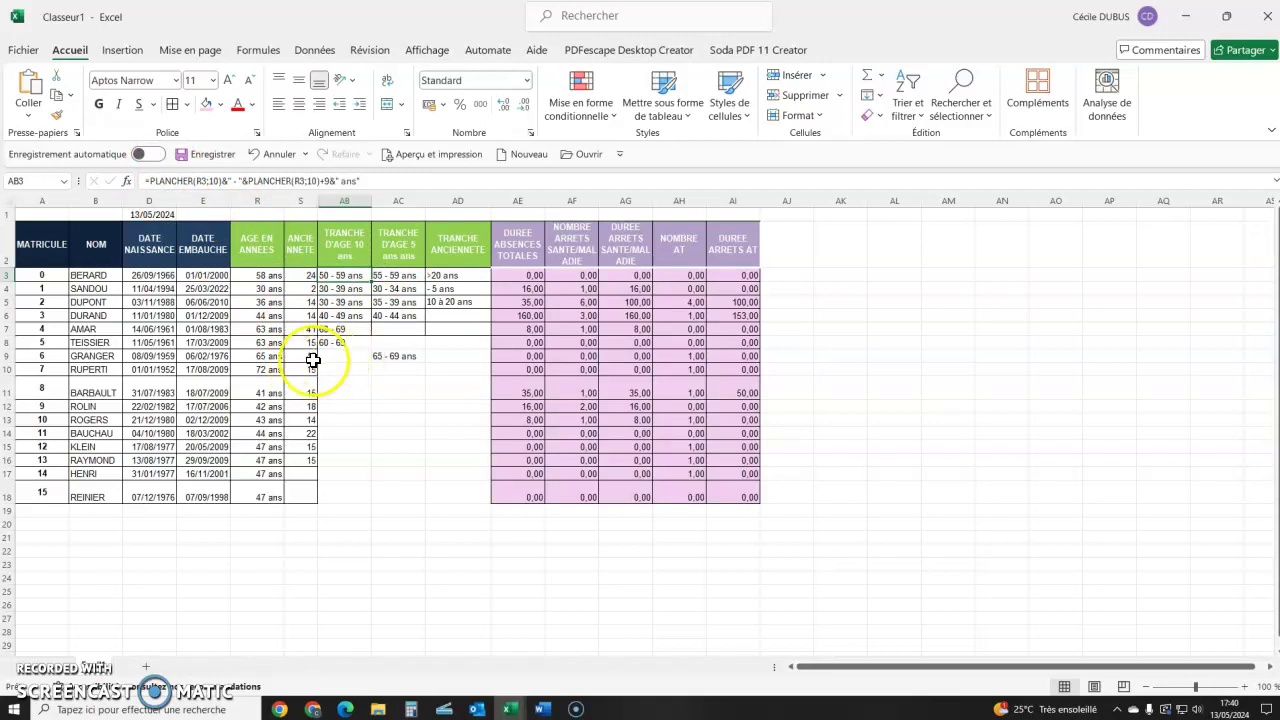
# Enter the formula =PLANCHER(R9;10) in cell AB9 to round the age down to the lower ten
pyautogui.click(346, 356)
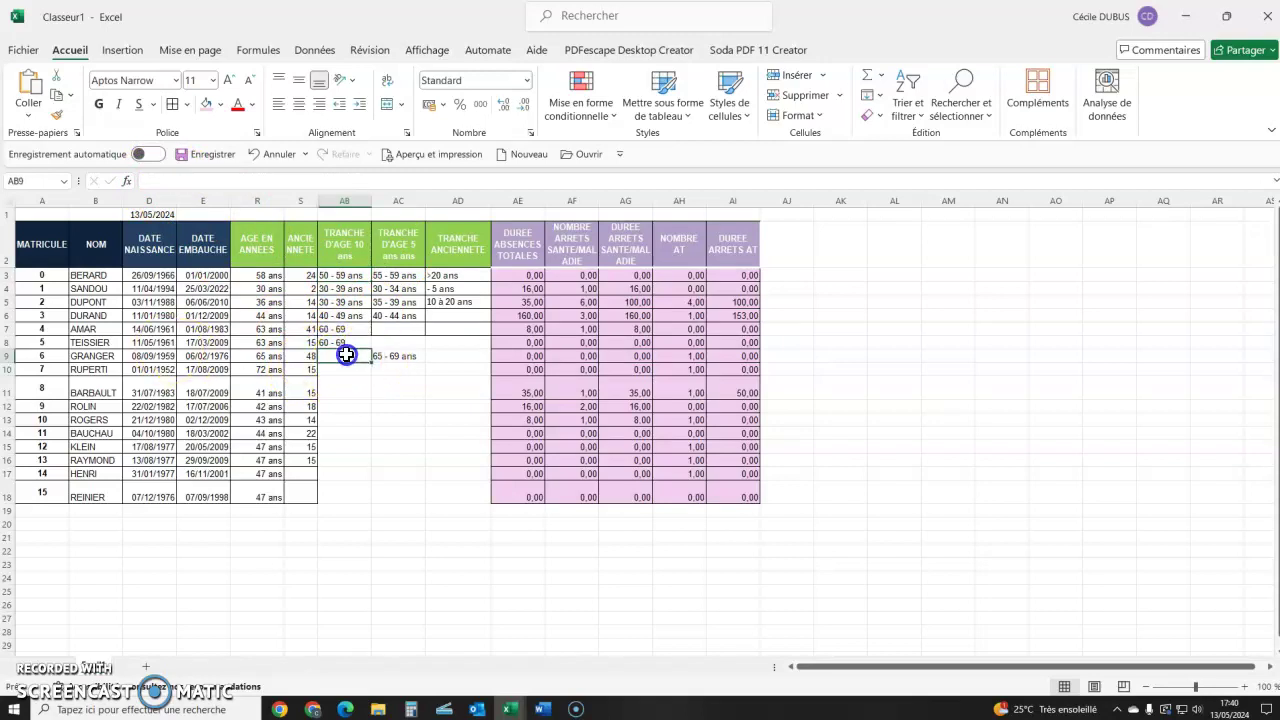
pyautogui.write('=PLANCHER')
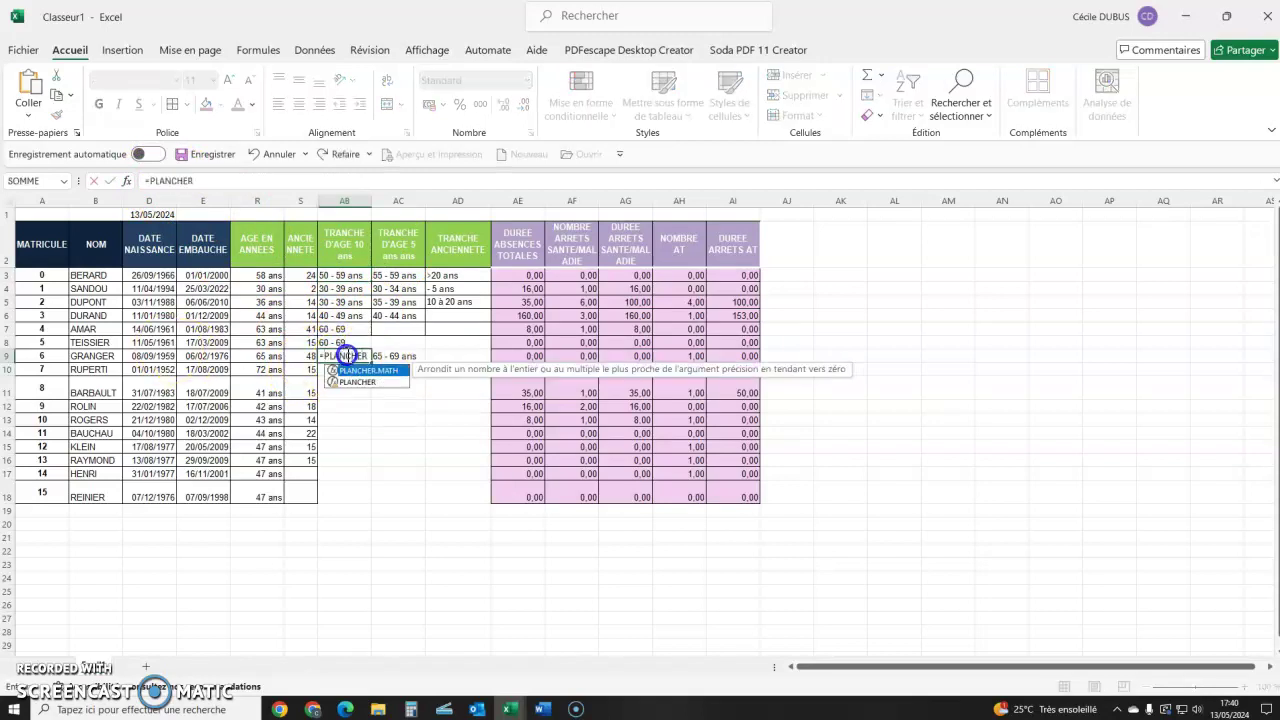
pyautogui.write('(')
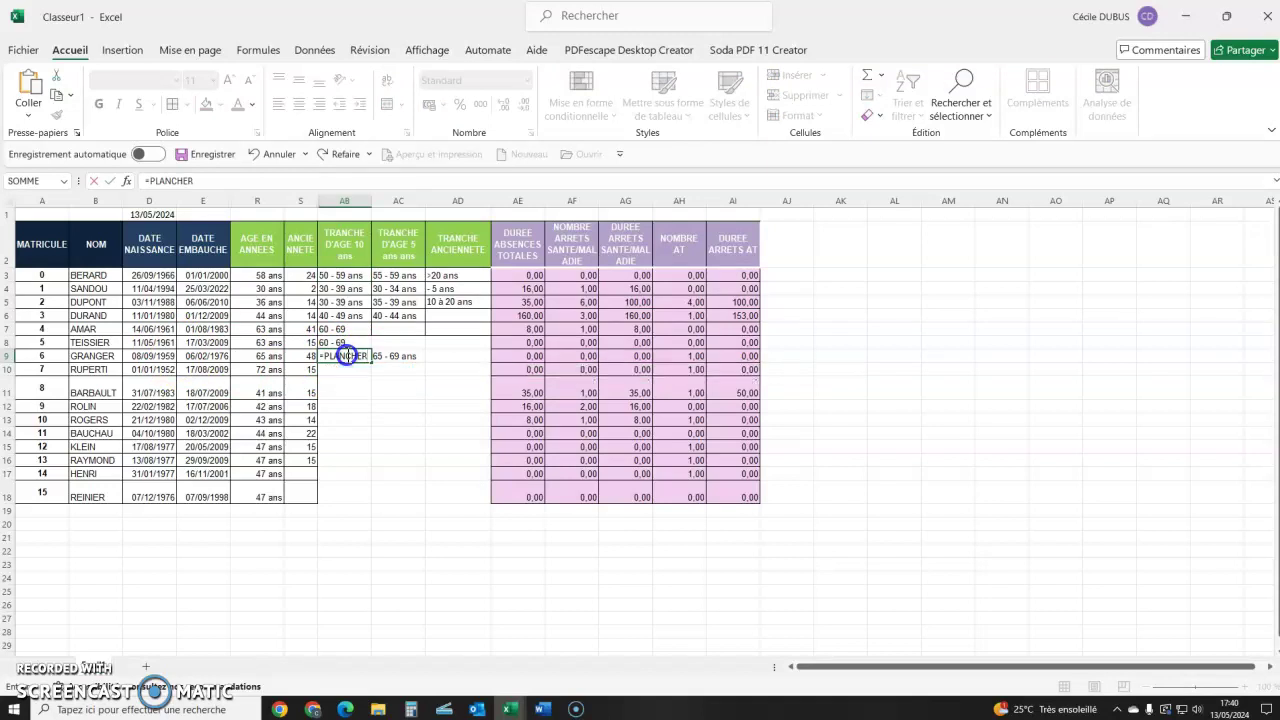
pyautogui.write('(')
pyautogui.click(266, 356)
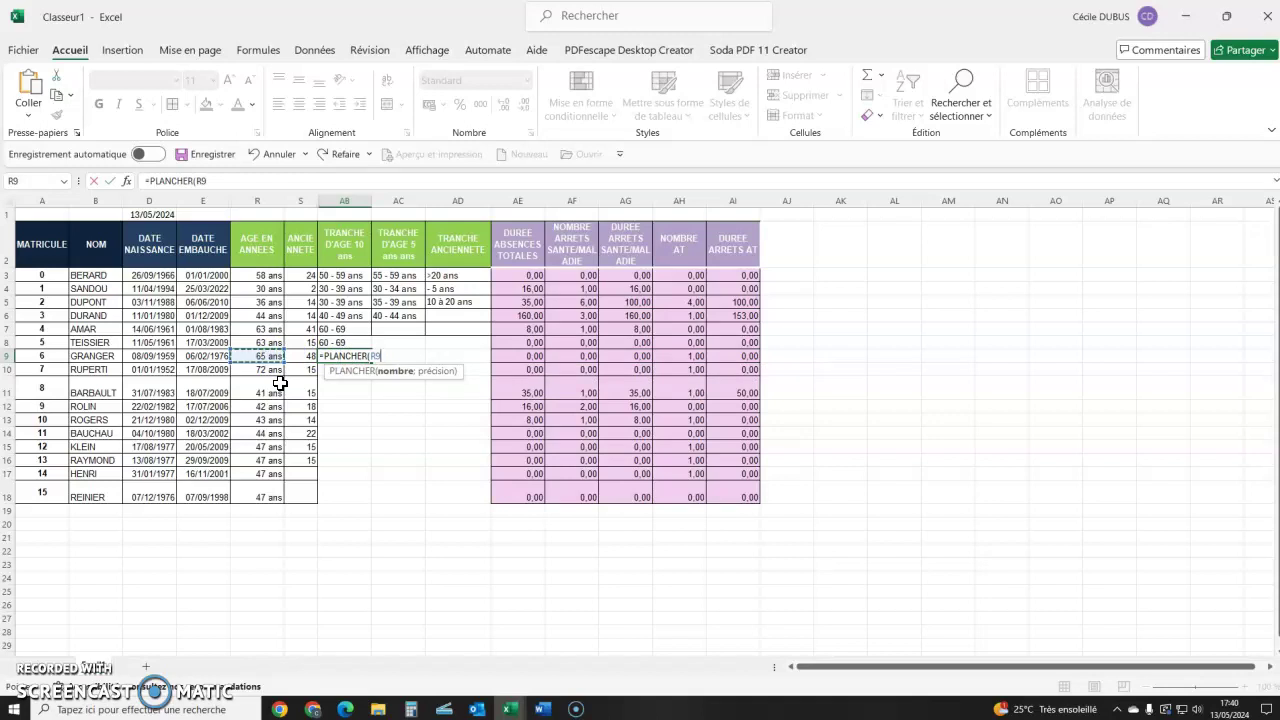
pyautogui.write(';10')
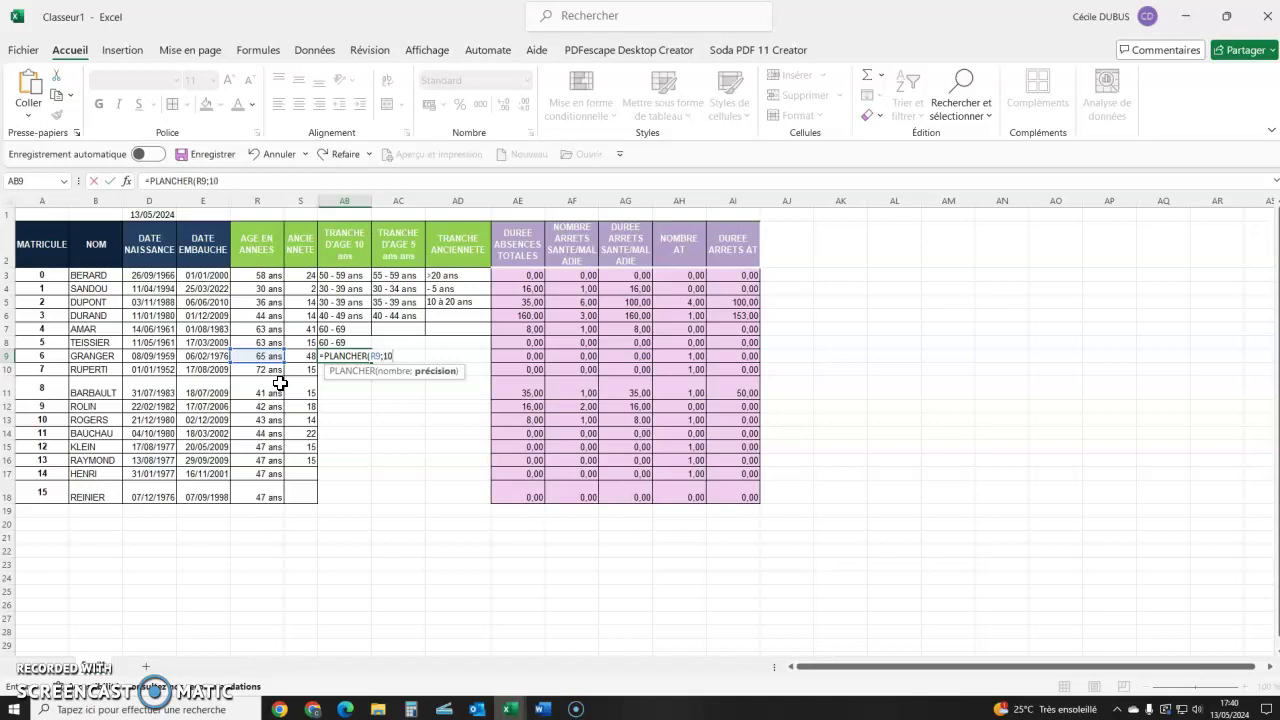
pyautogui.write(')')
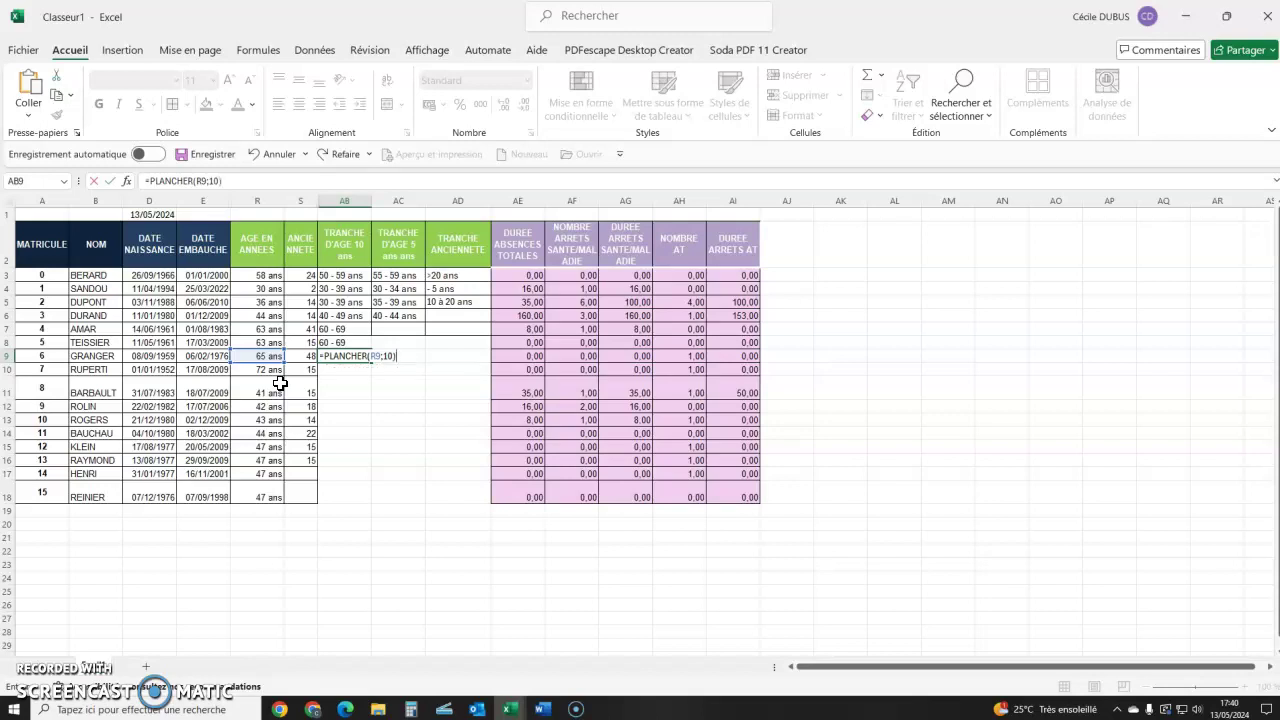
pyautogui.press('Return')
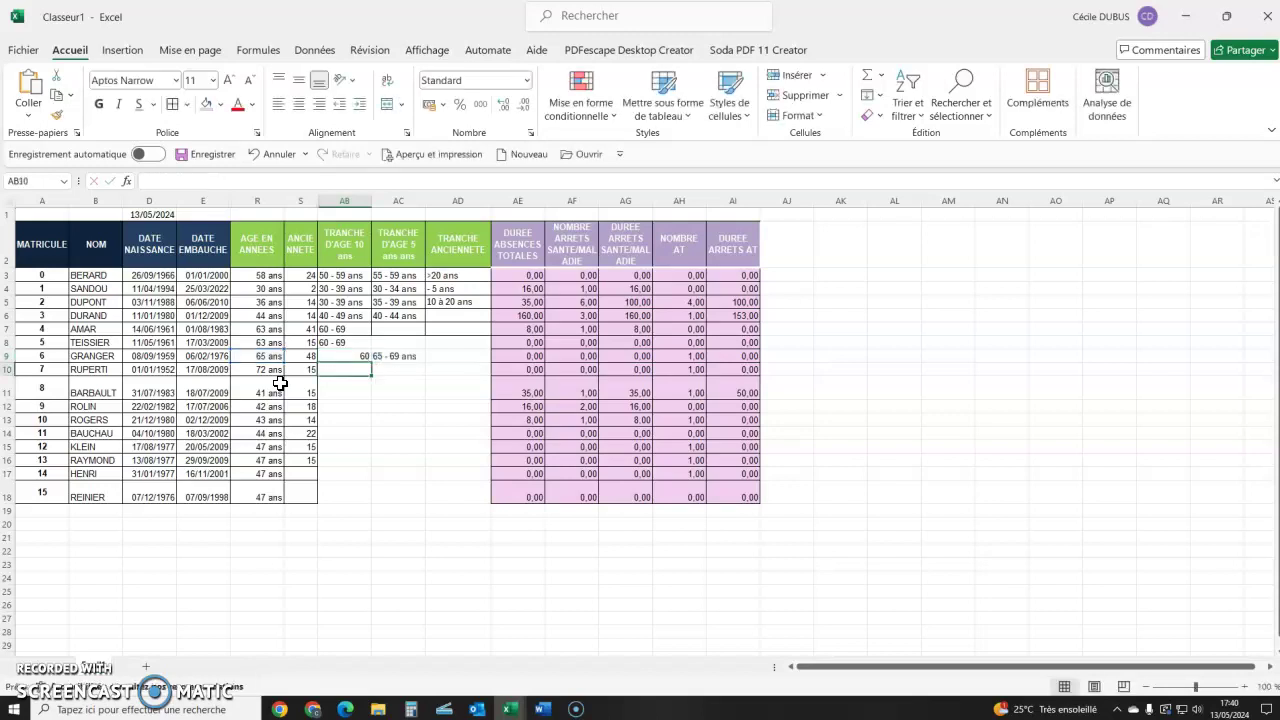
# Append the separator &" - " to the PLANCHER formula in cell AB9
pyautogui.click(344, 356)
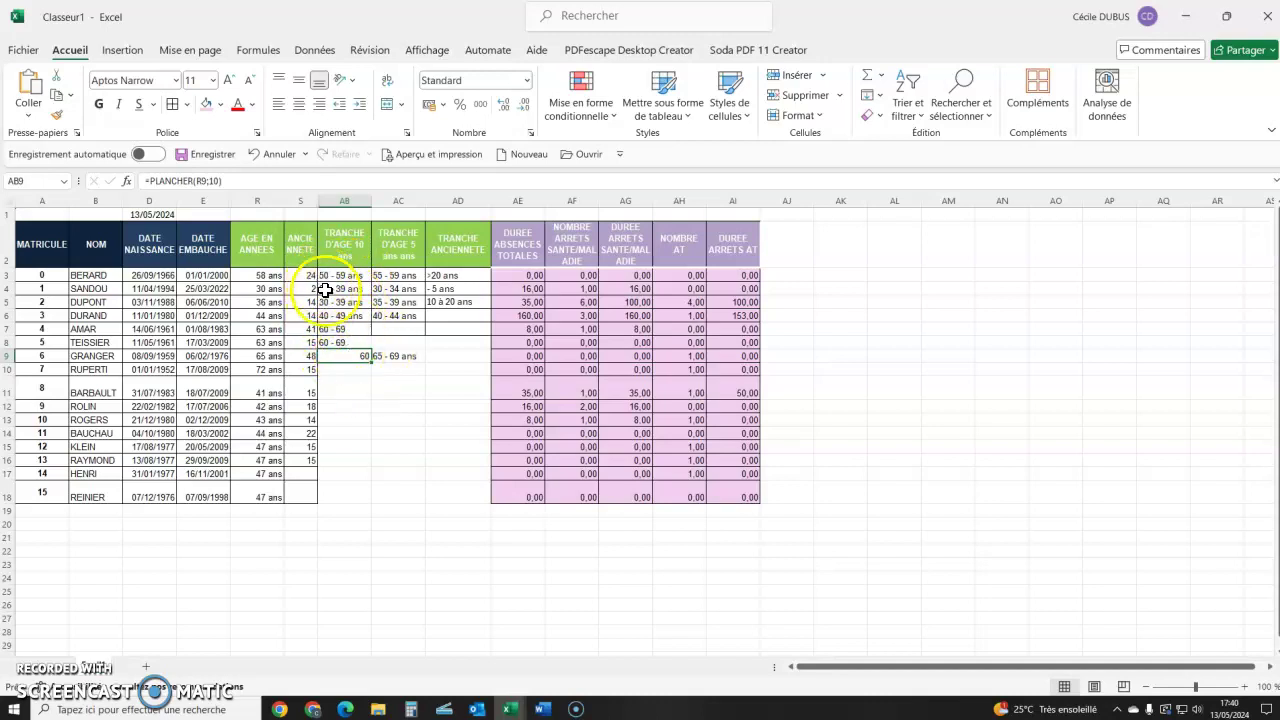
pyautogui.click(233, 180)
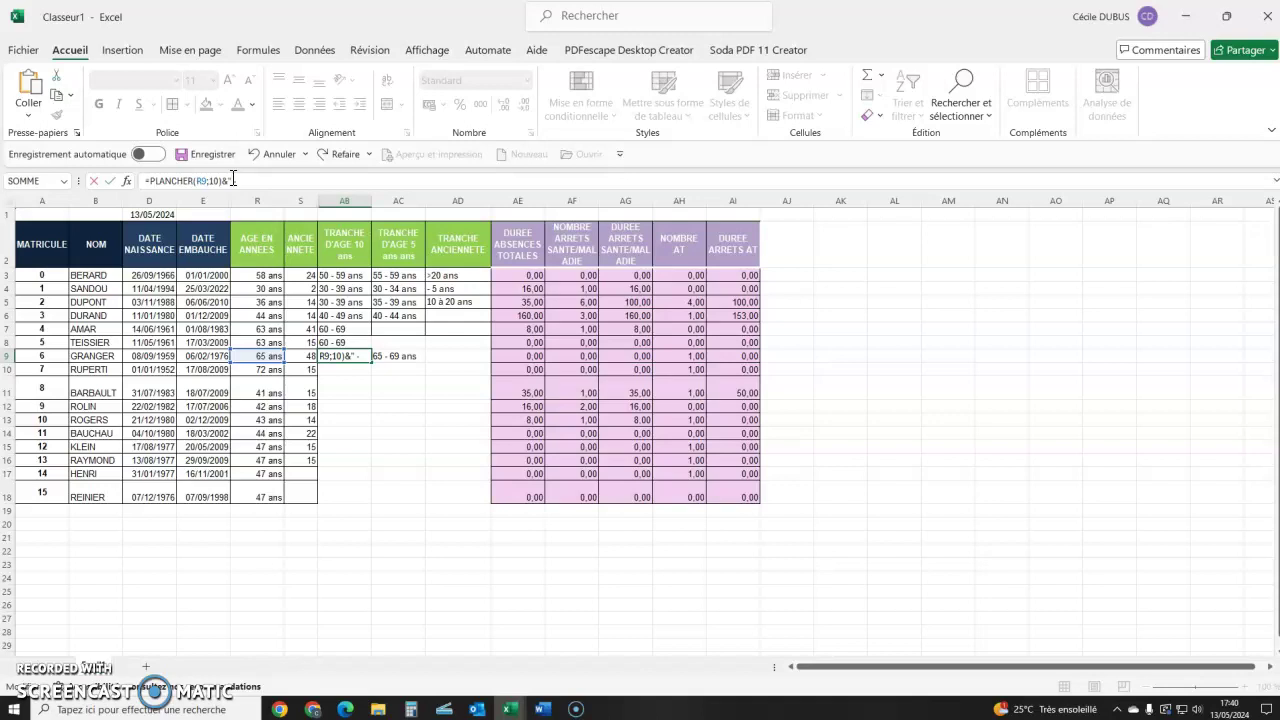
pyautogui.press('Return')
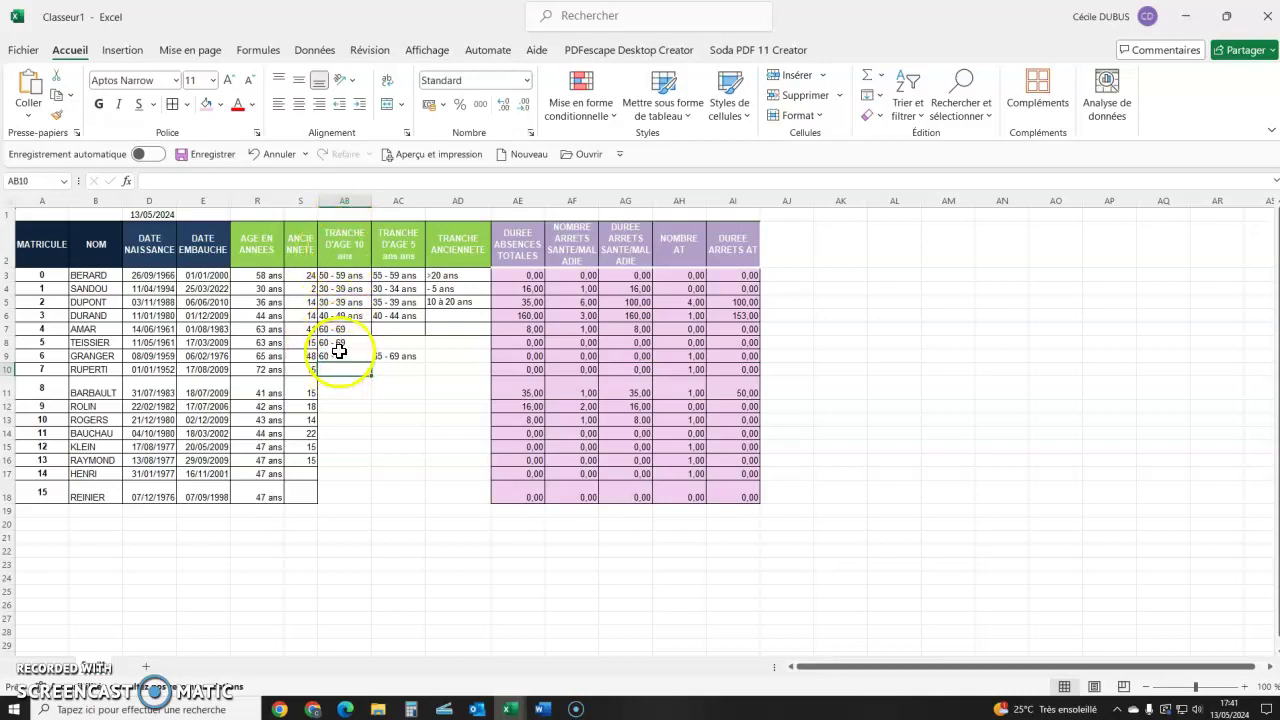
# Extend the formula in AB9 with the upper bound PLANCHER(R9;10)+9 after the separator
pyautogui.click(340, 355)
pyautogui.click(258, 181)
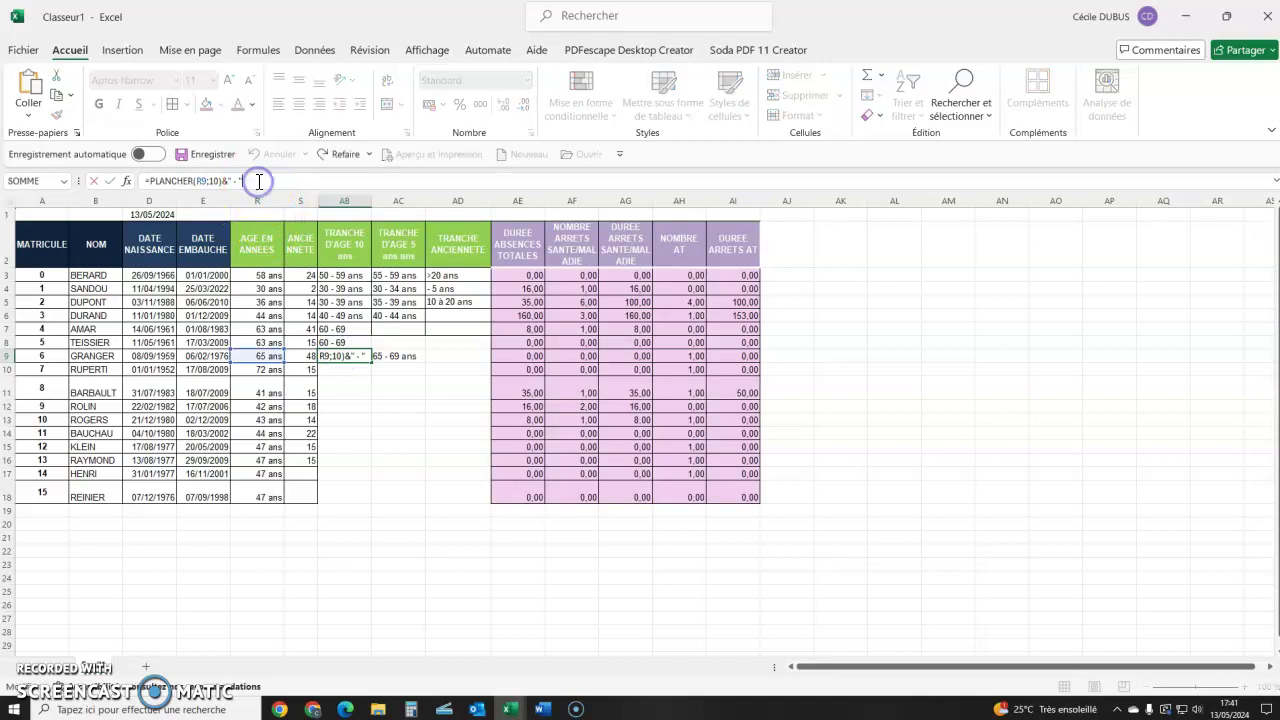
pyautogui.write('PLANCH')
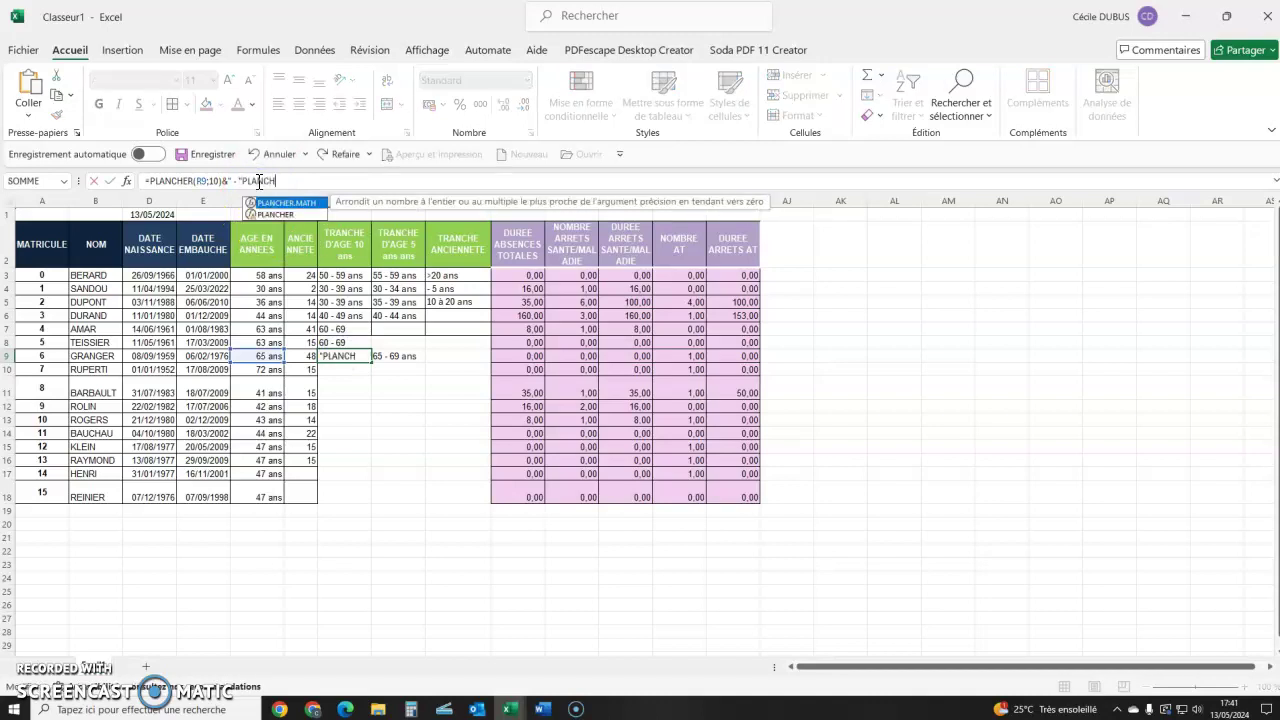
pyautogui.write('ER(')
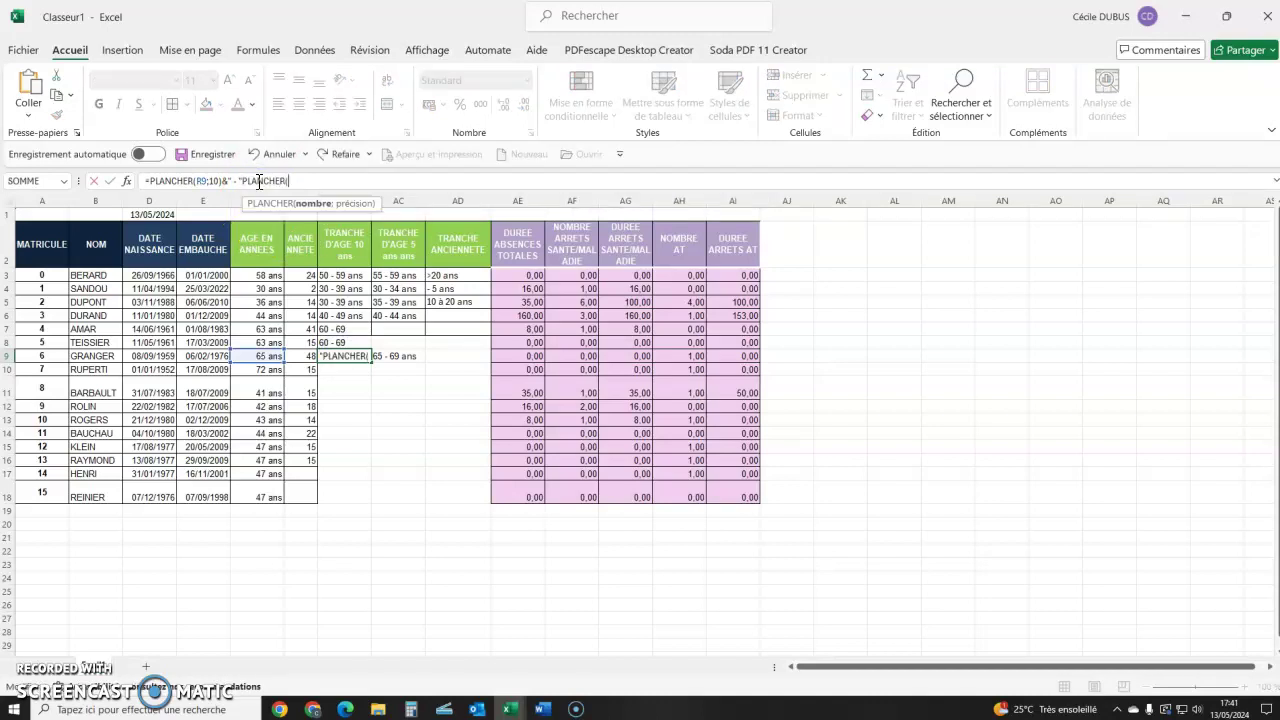
pyautogui.click(250, 357)
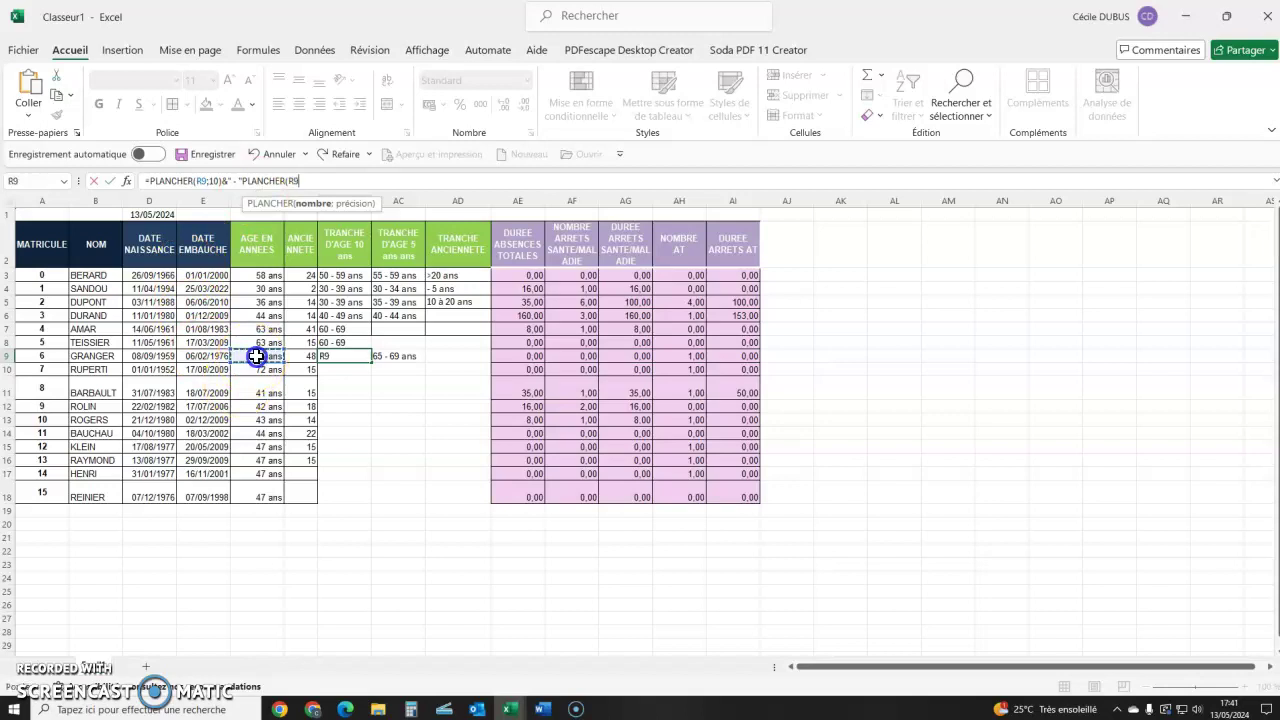
pyautogui.write(';10)+')
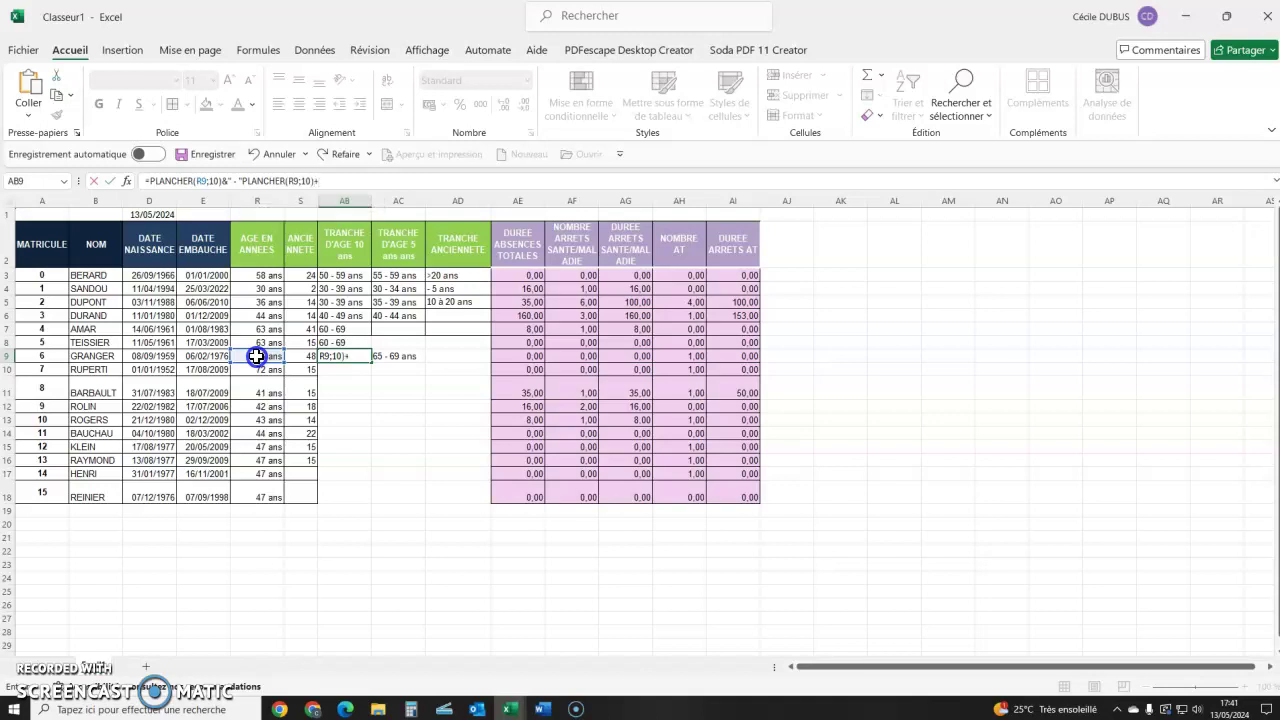
pyautogui.press('Return')
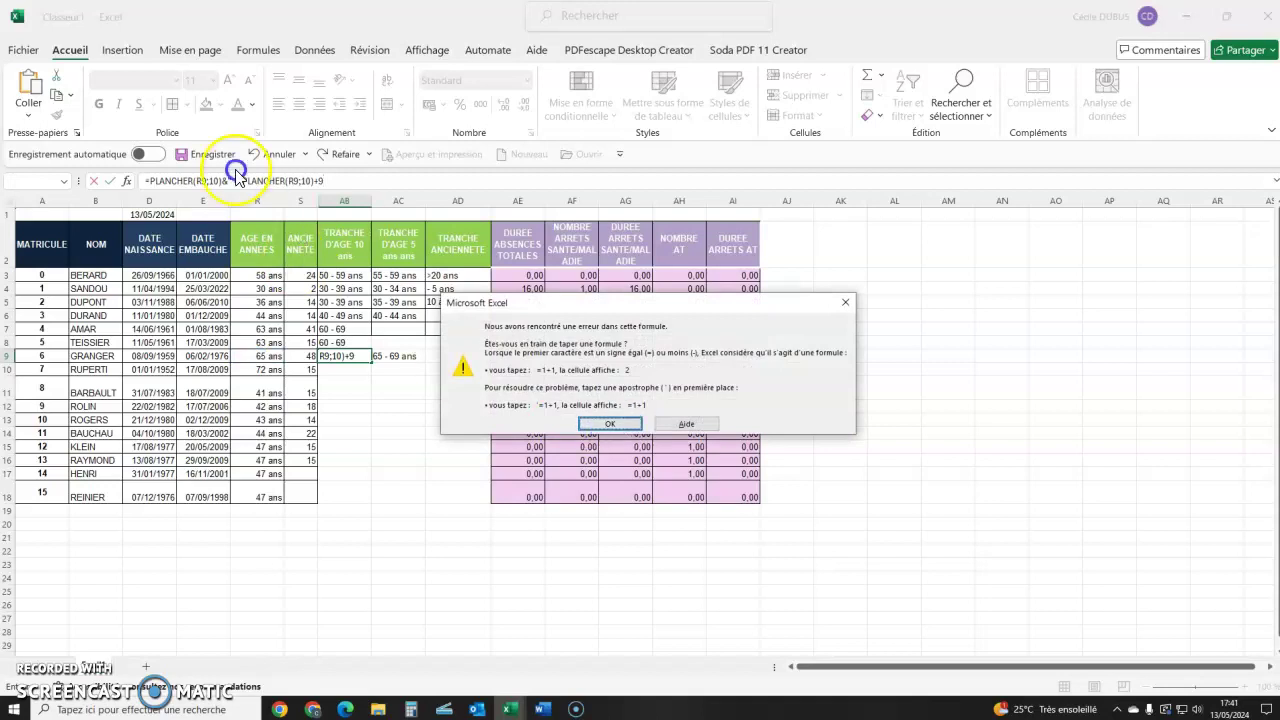
pyautogui.click(615, 424)
# Correct the quotation mark and ampersand around the separator so AB9 reads =PLANCHER(R9;10)&" - " &PLANCHER(R9;10)+9
pyautogui.click(245, 188)
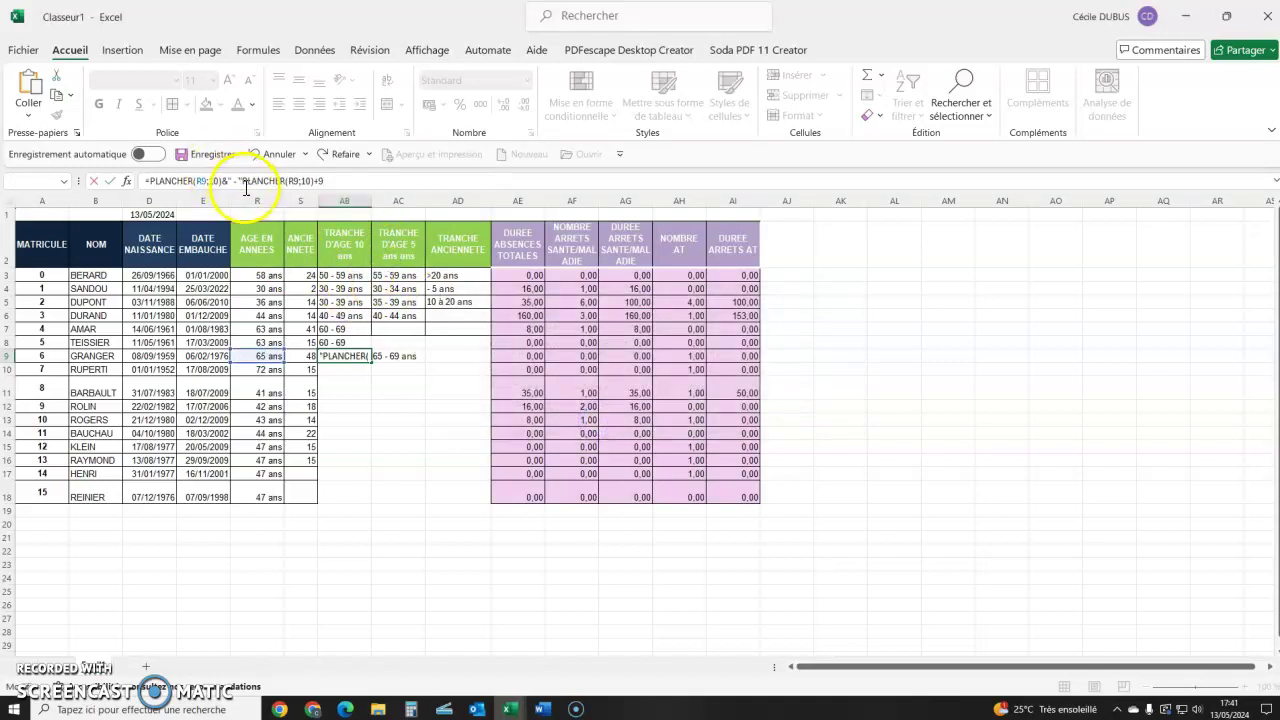
pyautogui.write('&')
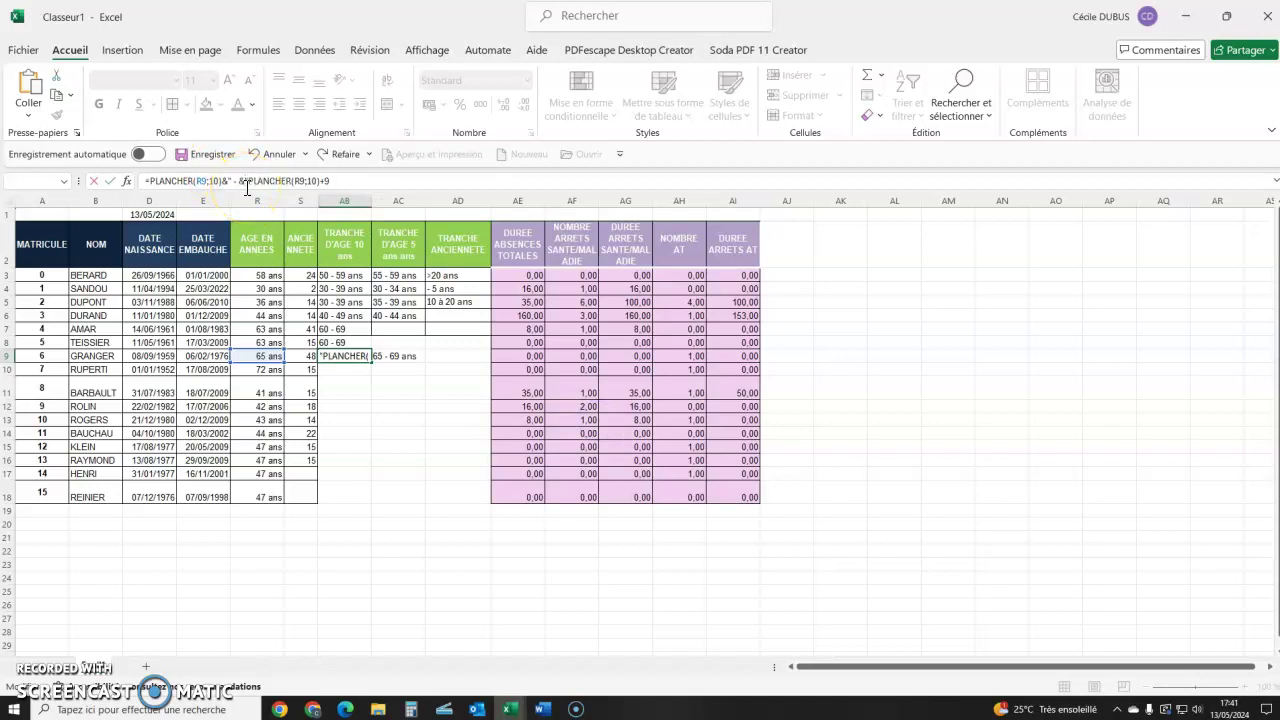
pyautogui.press('Return')
pyautogui.click(600, 423)
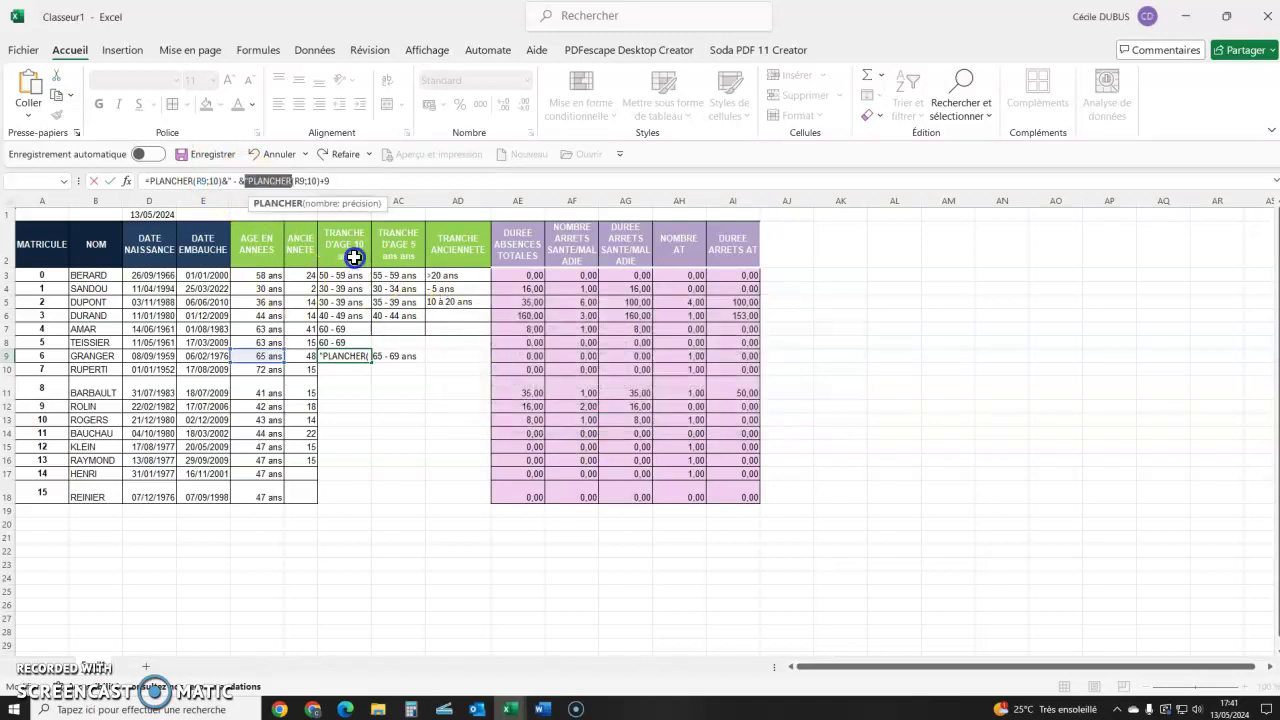
pyautogui.click(249, 180)
pyautogui.write('&')
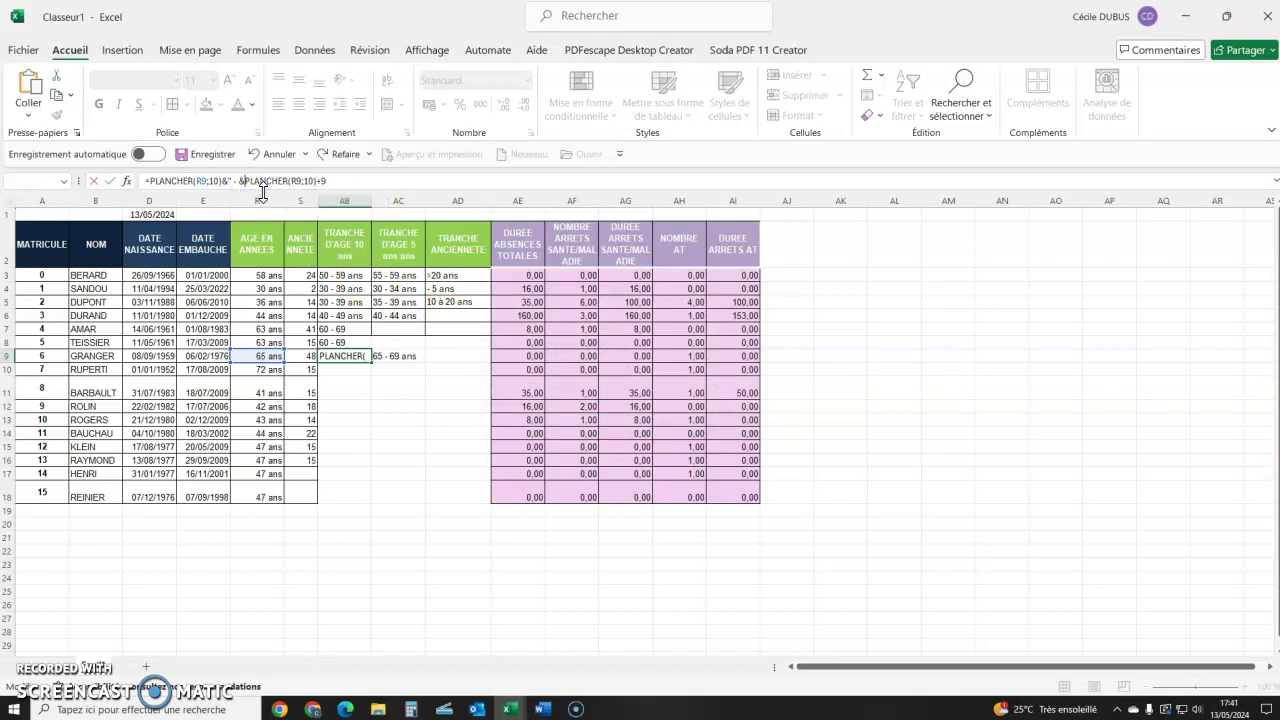
pyautogui.click(240, 181)
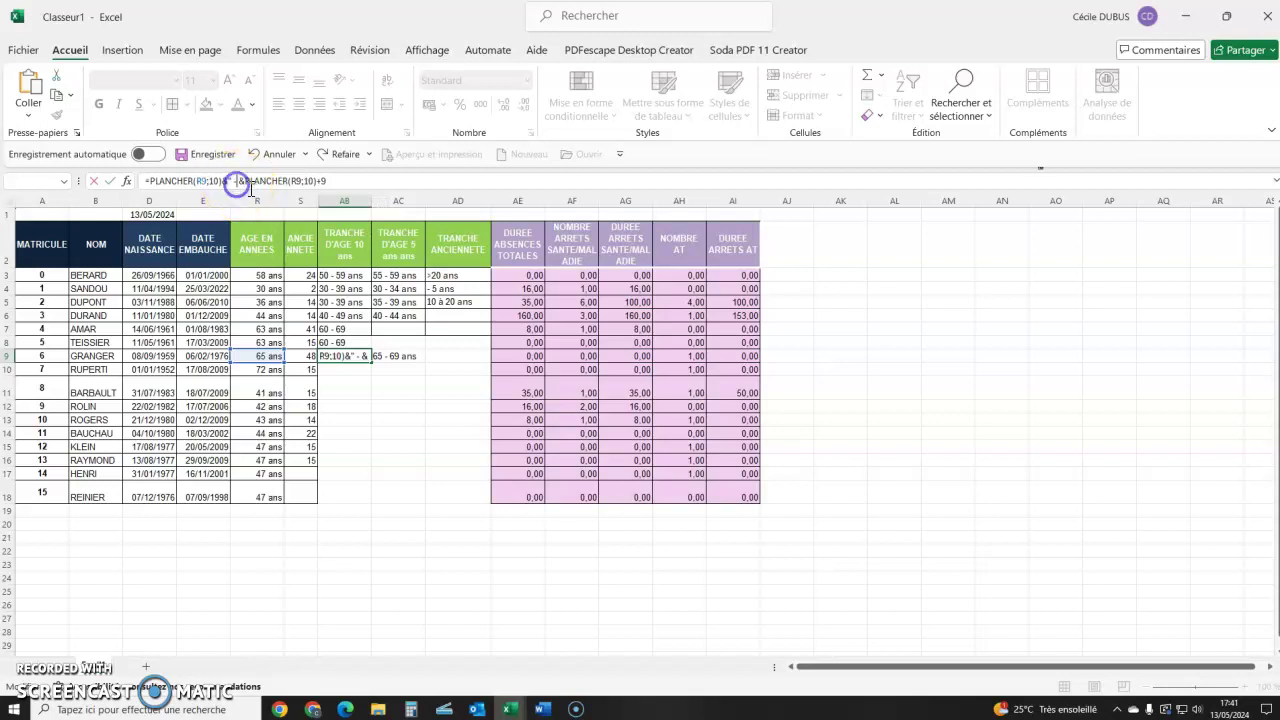
pyautogui.write('"')
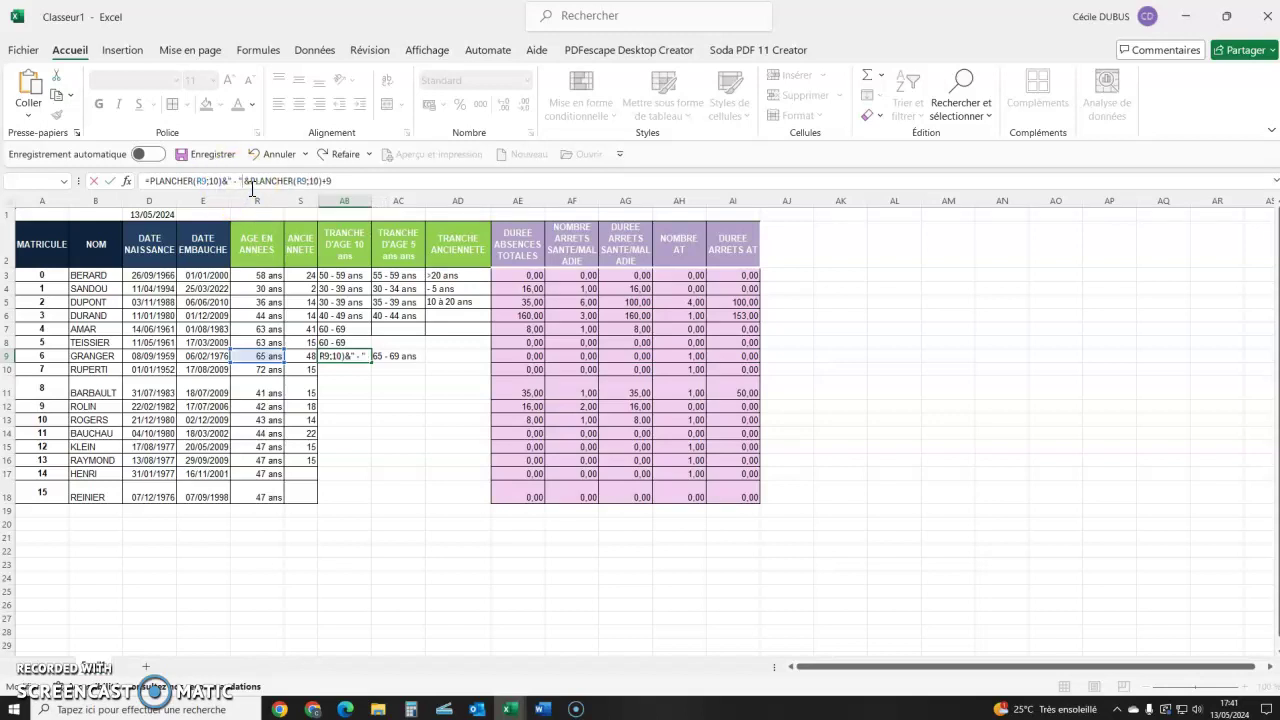
pyautogui.press('Return')
# Copy the ten-year bracket formula from AB9 down to AB10 and check the copied formula
pyautogui.click(343, 354)
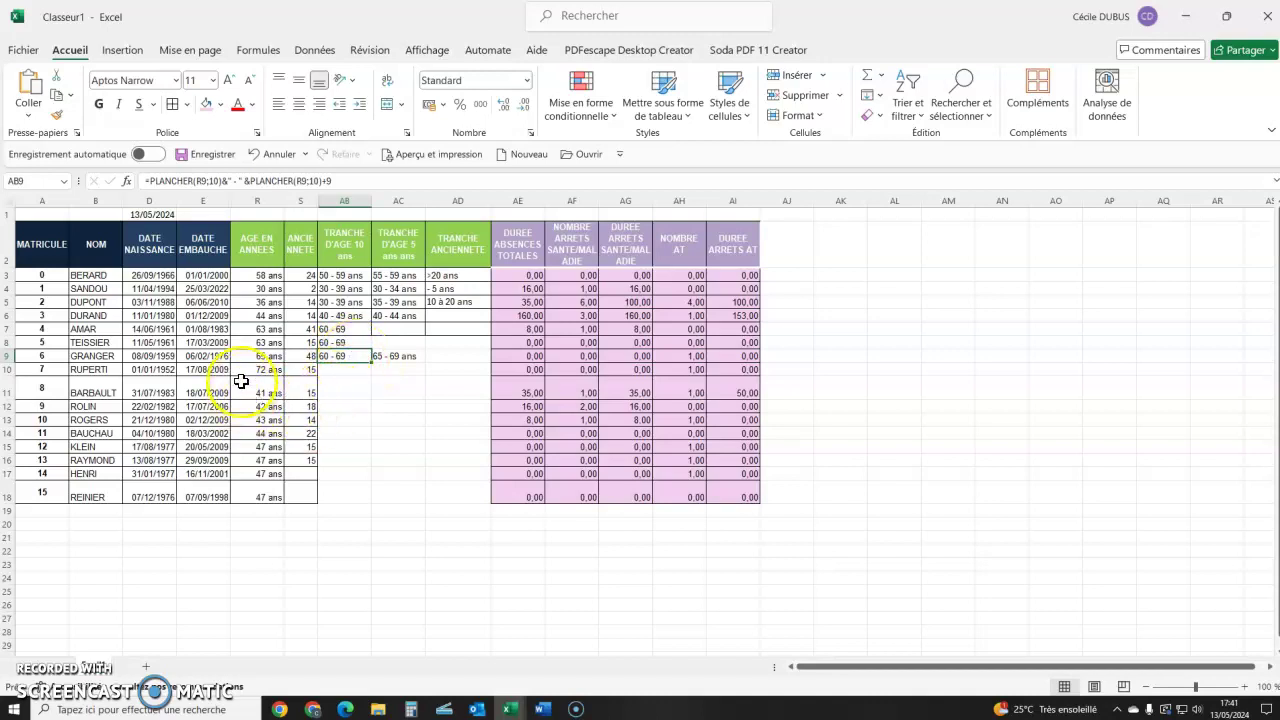
pyautogui.moveTo(371, 364); pyautogui.dragTo(370, 378)
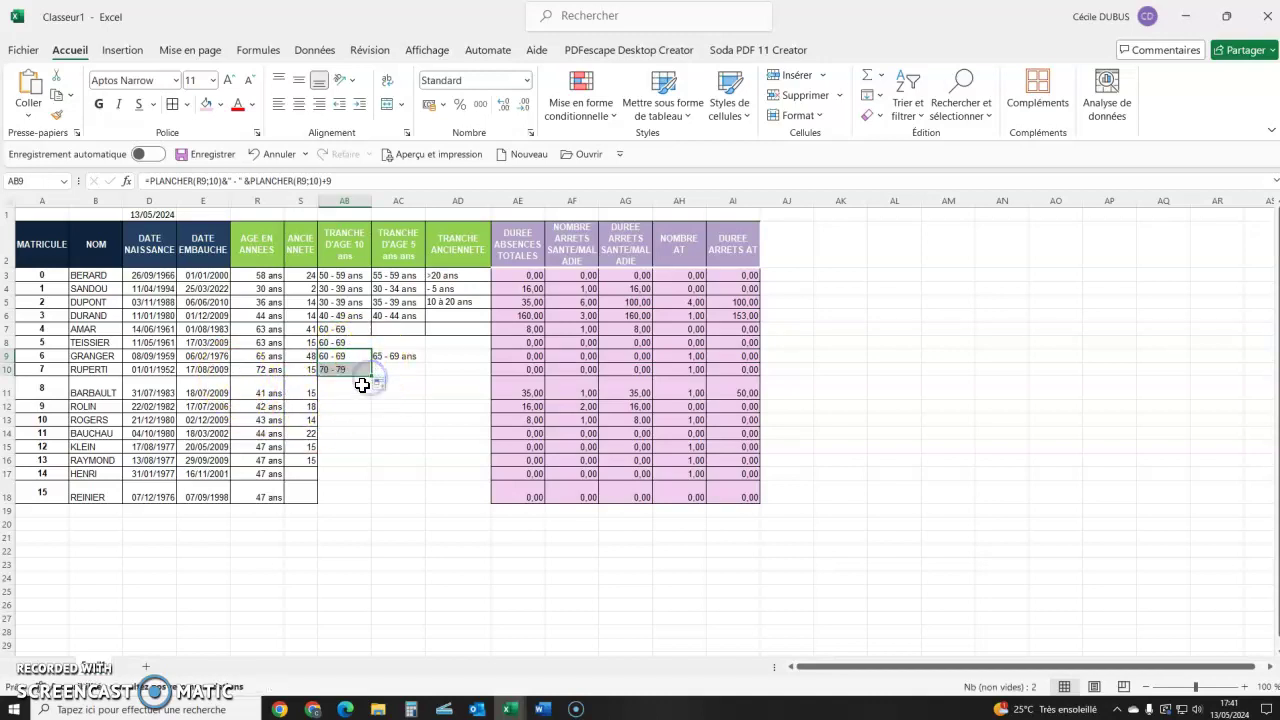
pyautogui.click(343, 367)
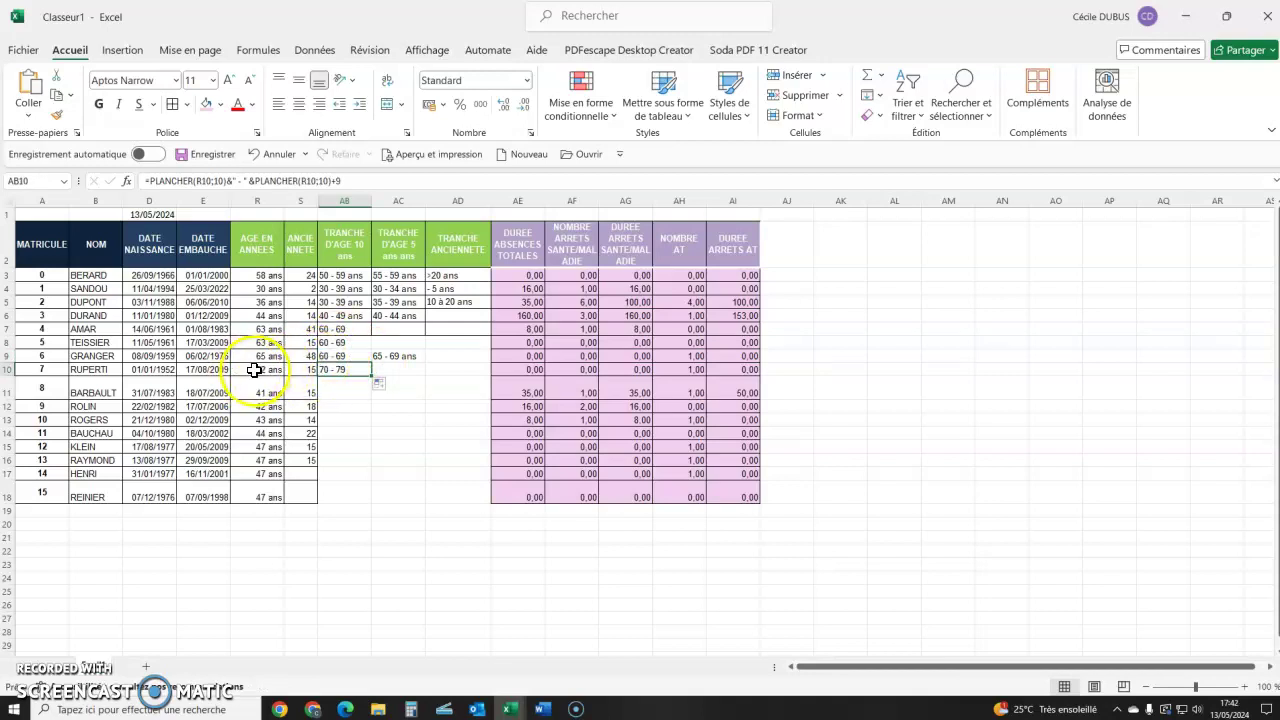
# Append &" ans" to the formula in AB9 and fill it down to AB13
pyautogui.click(362, 354)
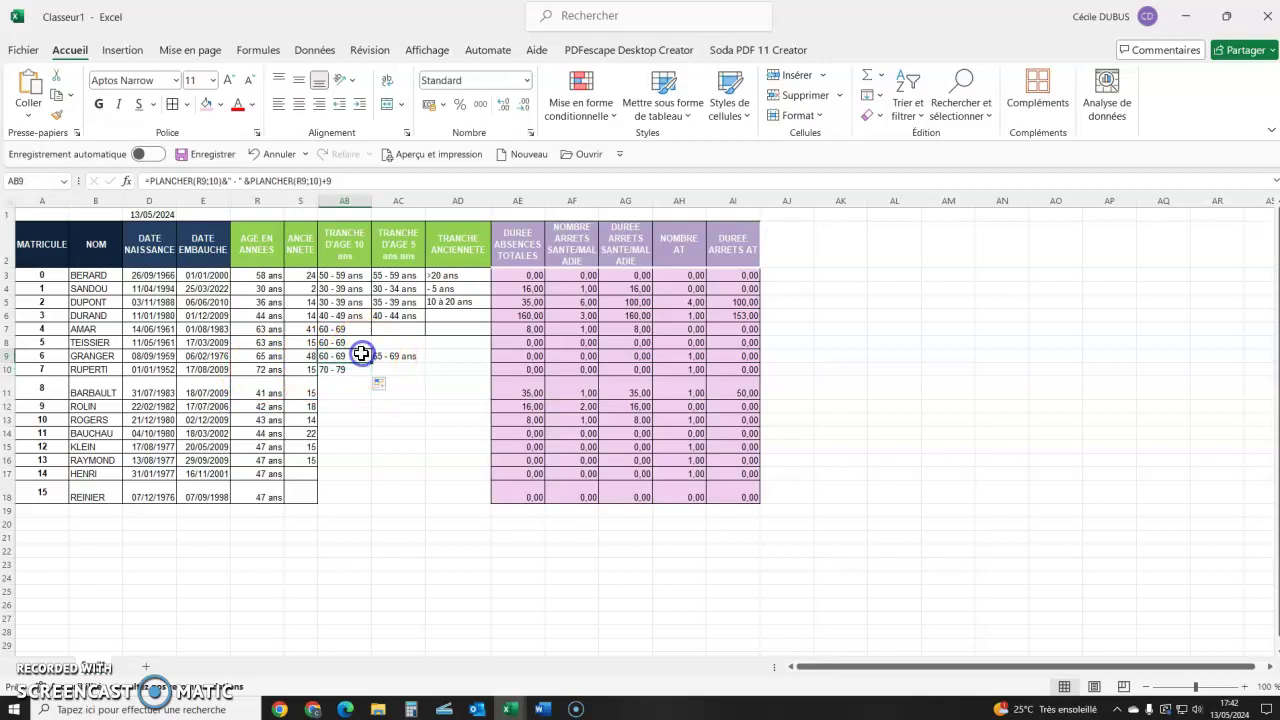
pyautogui.click(356, 180)
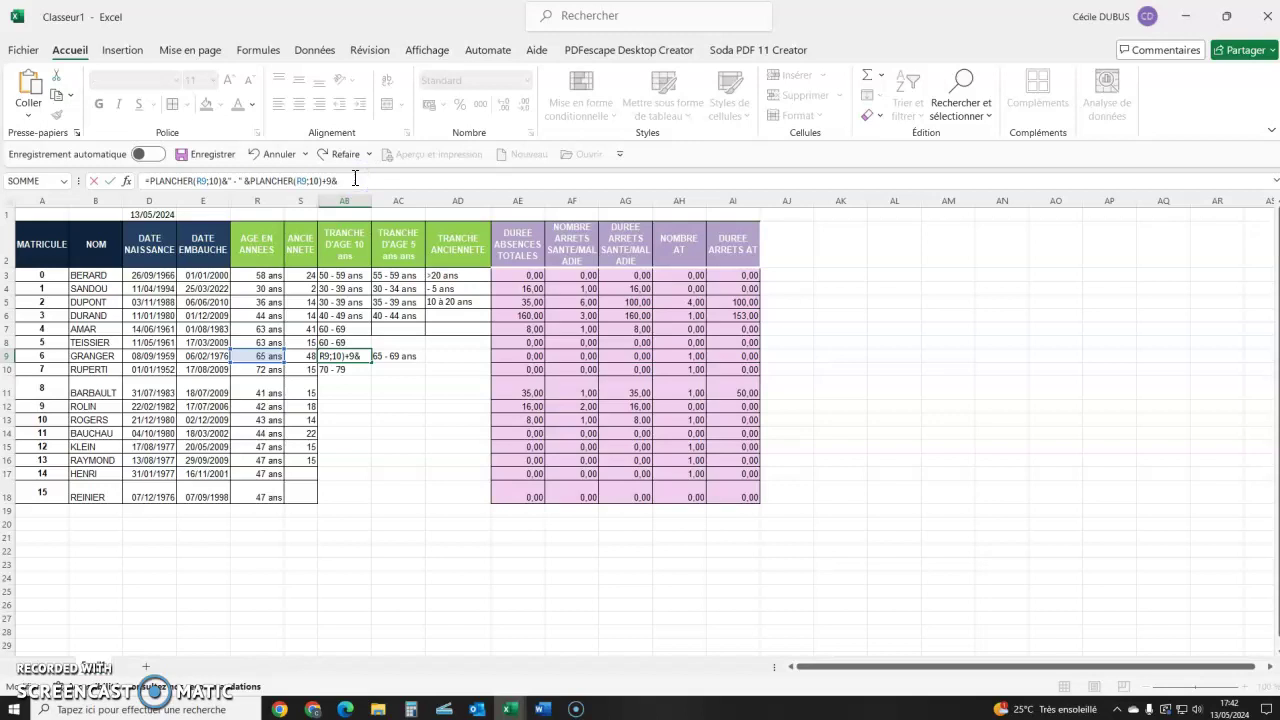
pyautogui.click(311, 180)
pyautogui.press('Return')
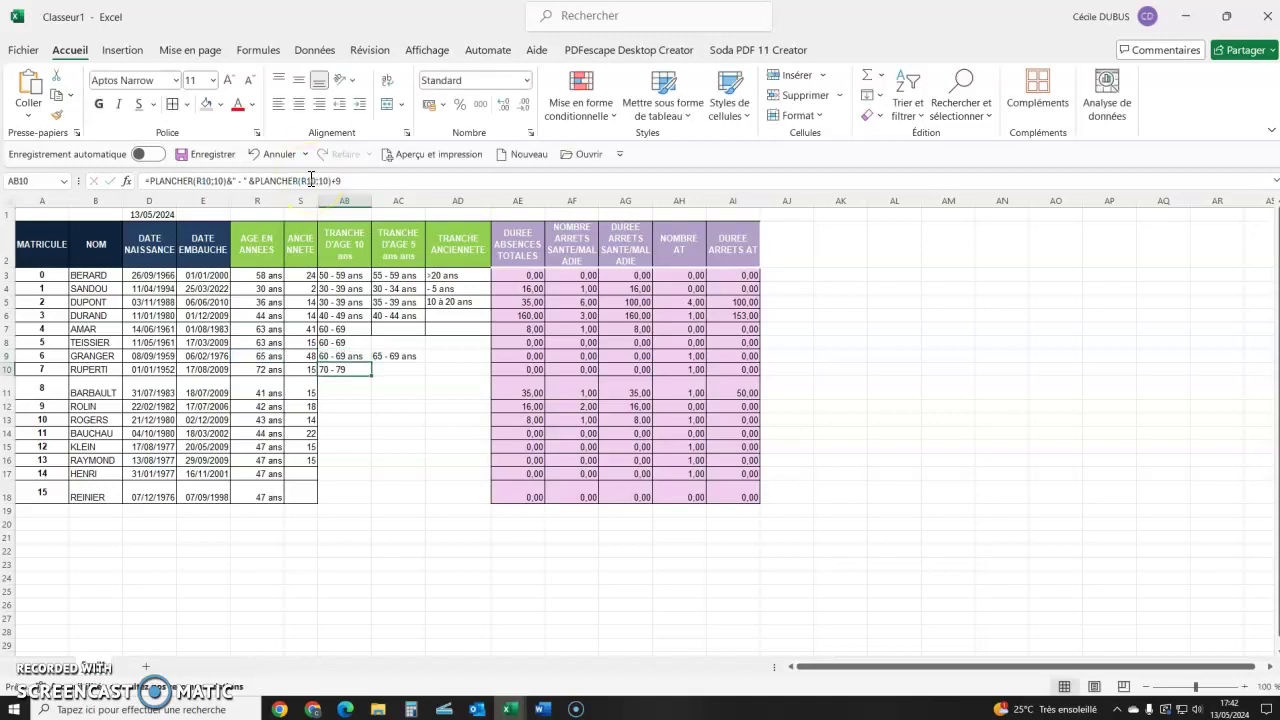
pyautogui.click(360, 357)
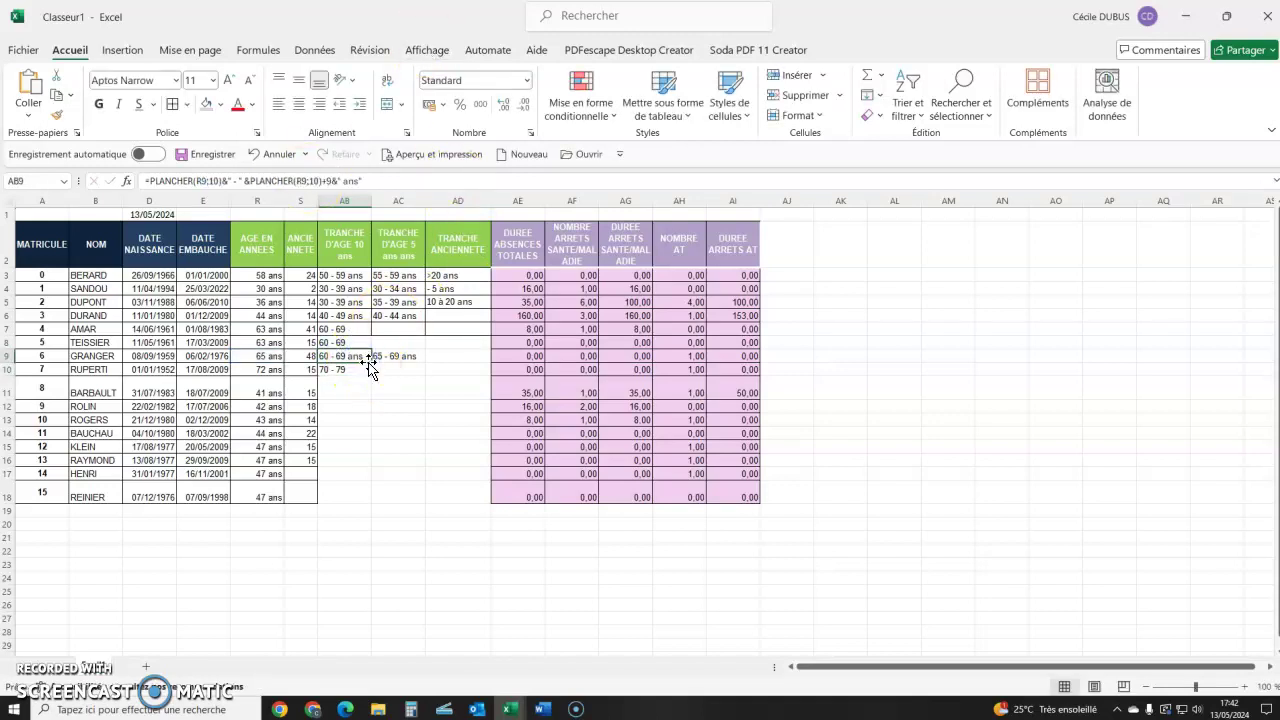
pyautogui.moveTo(372, 363); pyautogui.dragTo(364, 428)
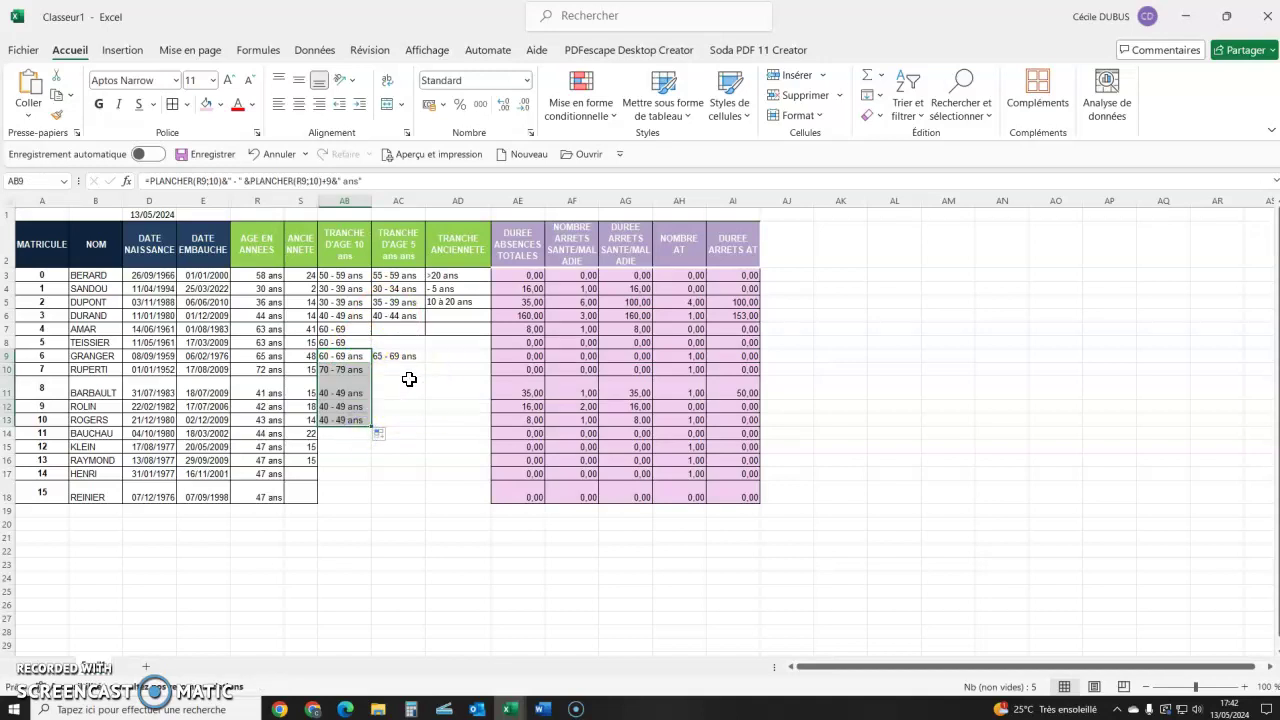
# Review the five-year bracket formula in AC9 and fill it down to AC13
pyautogui.click(398, 356)
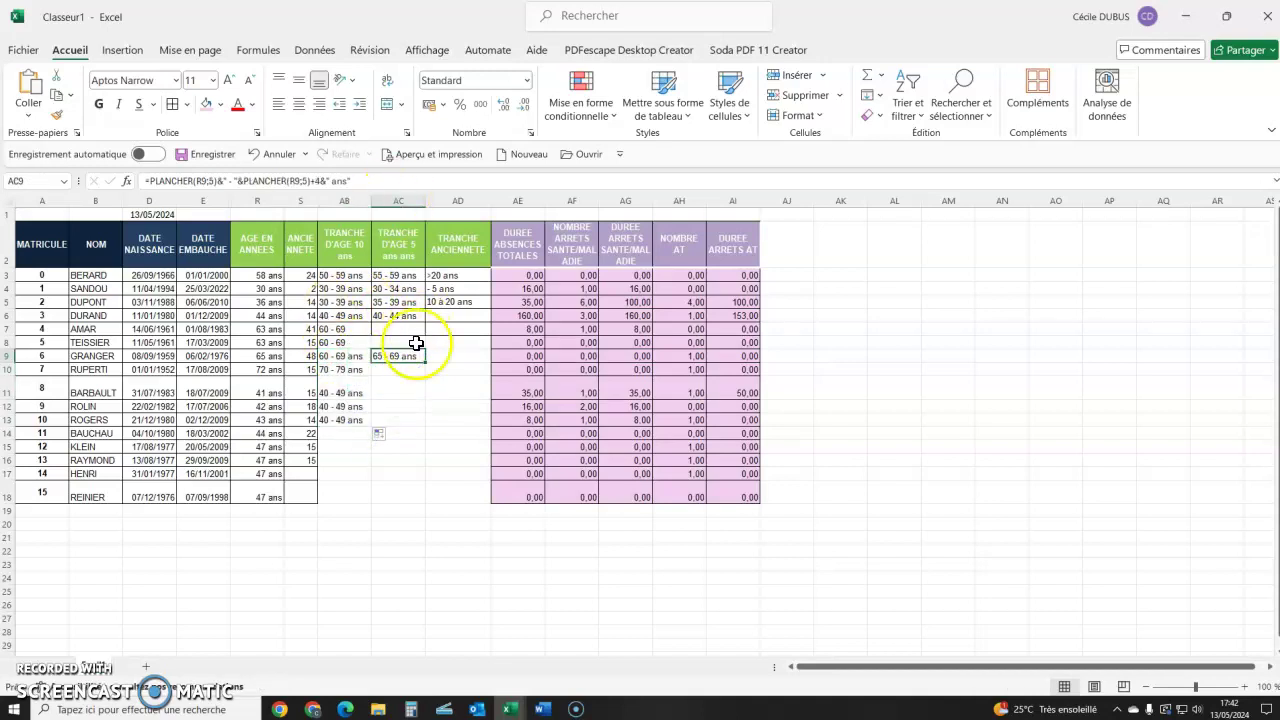
pyautogui.click(213, 178)
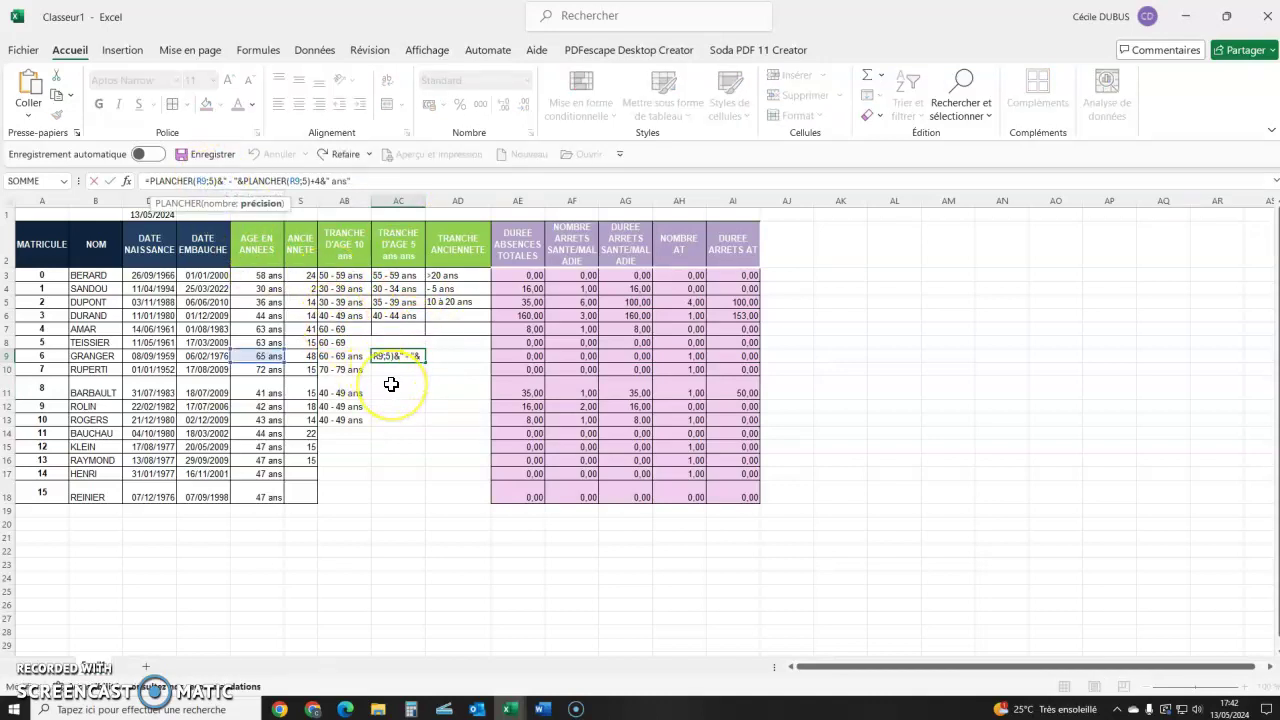
pyautogui.press('Escape')
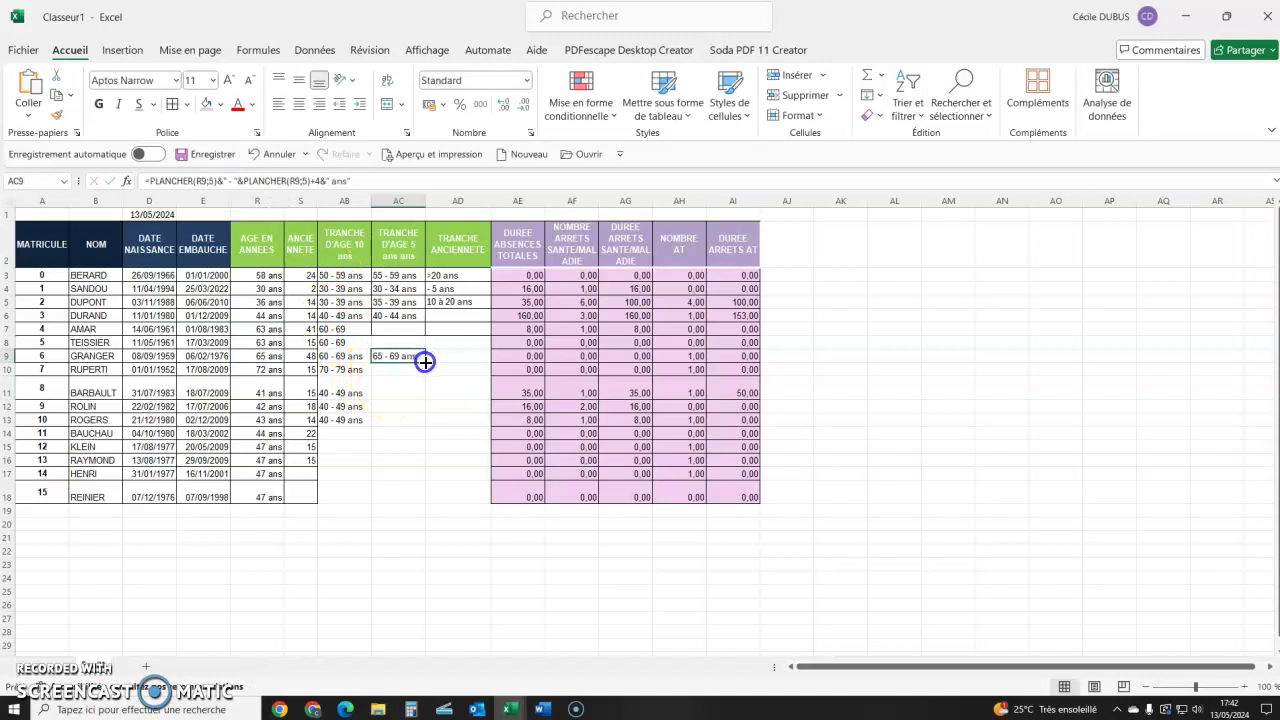
pyautogui.moveTo(428, 363); pyautogui.dragTo(424, 428)
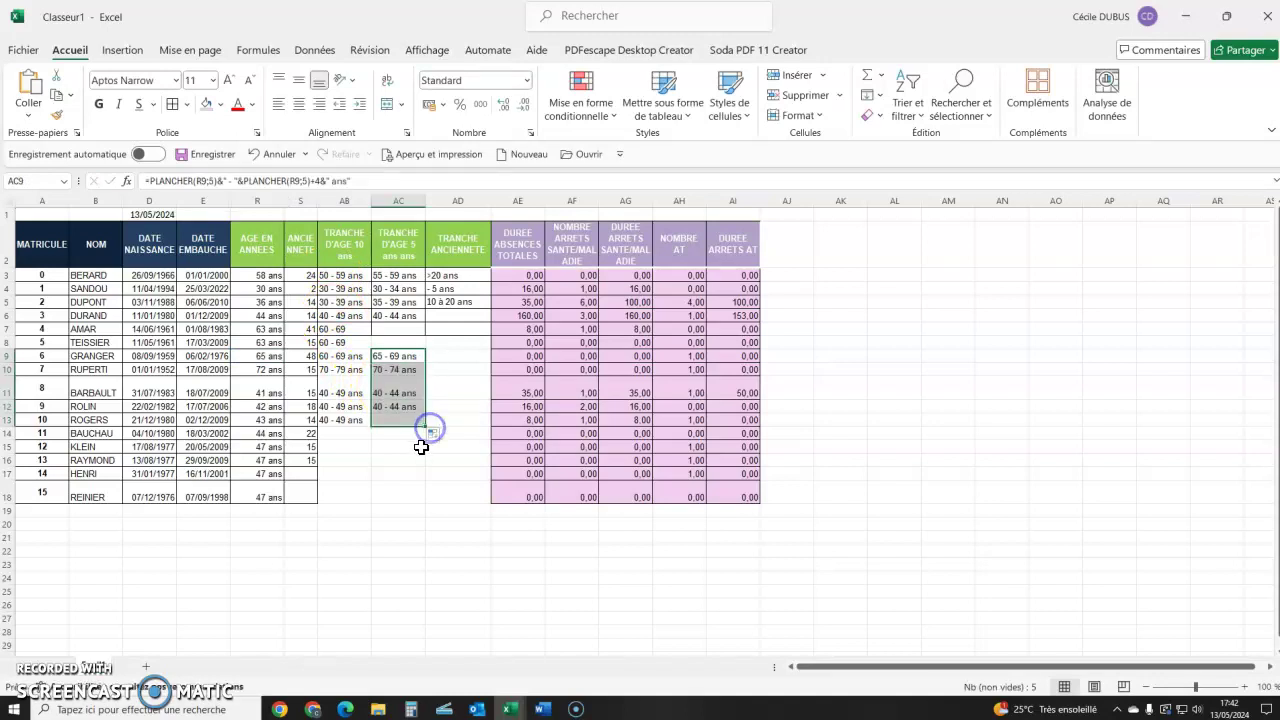
pyautogui.click(402, 464)
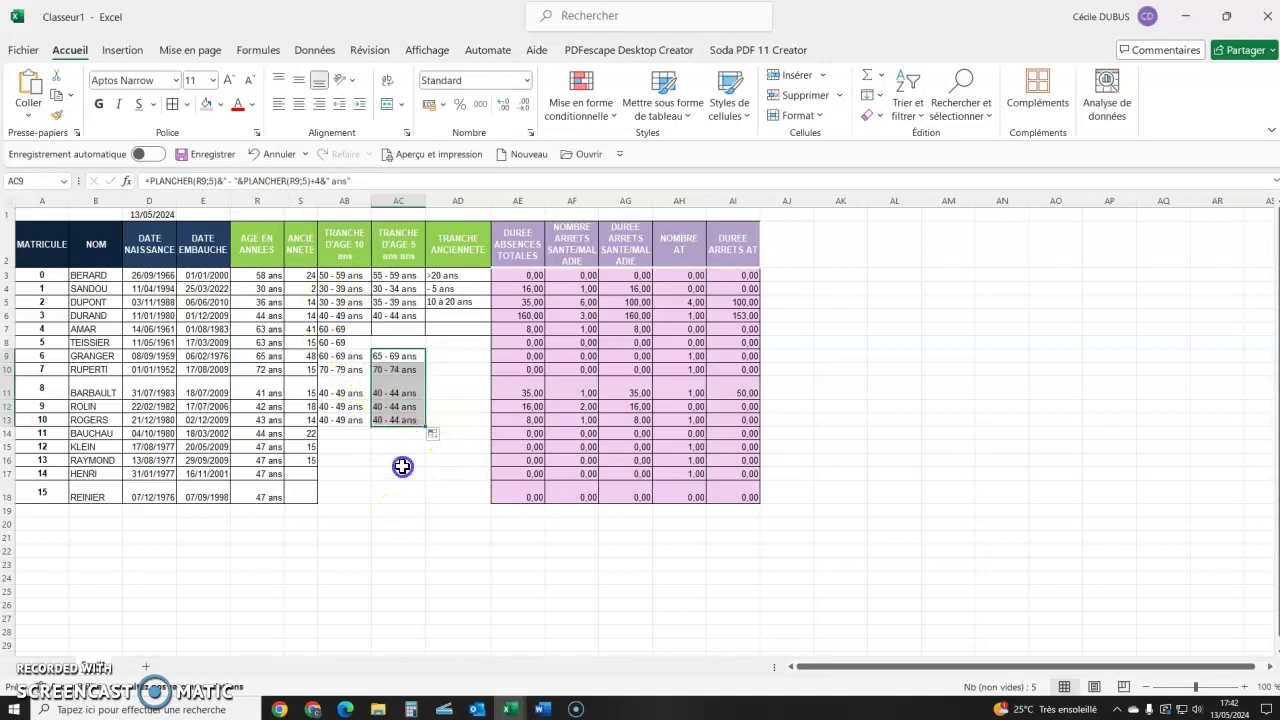
pyautogui.click(408, 352)
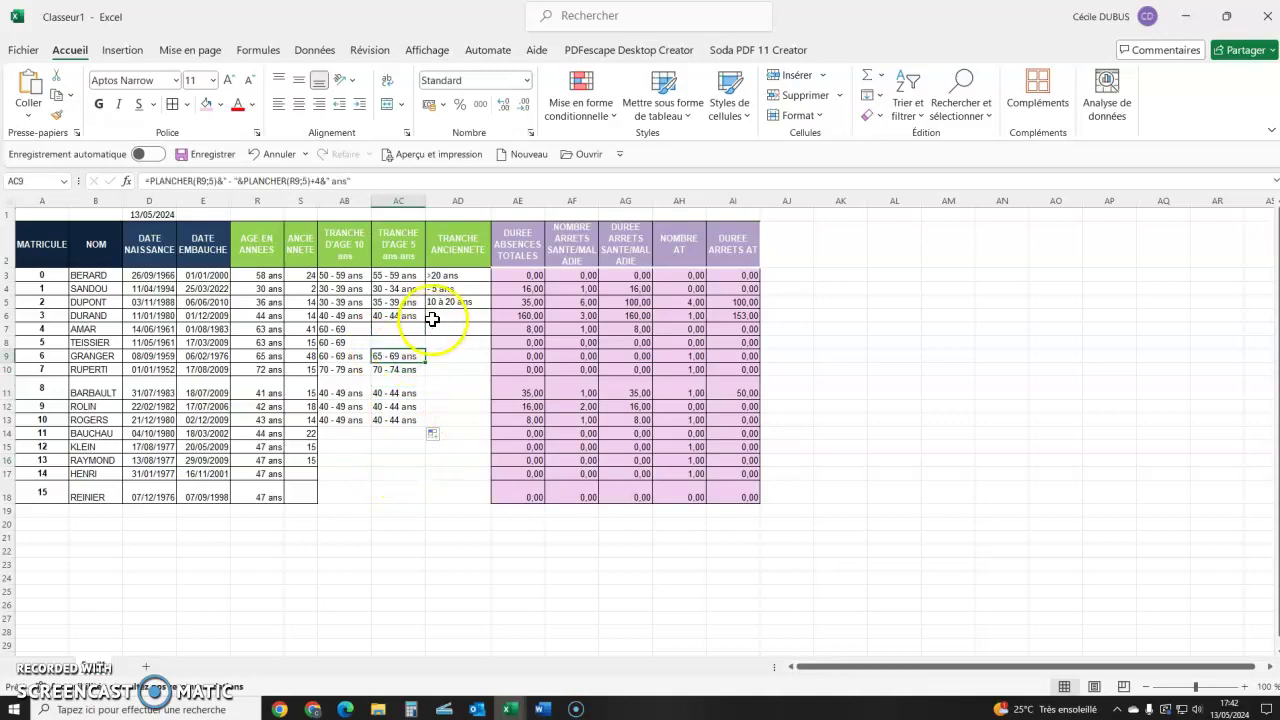